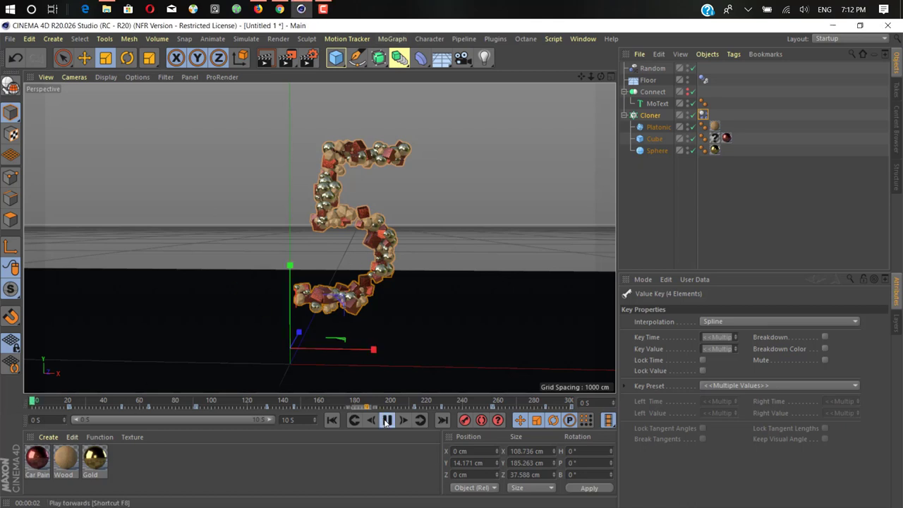
Play the finished clone-number animation from the start and pause it to examine how the shapes form each digit
left_click(387, 421)
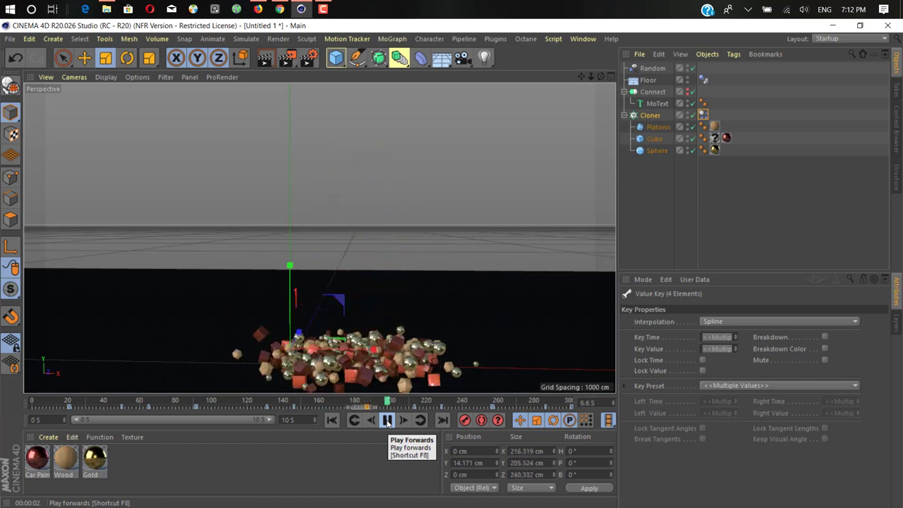
left_click(387, 421)
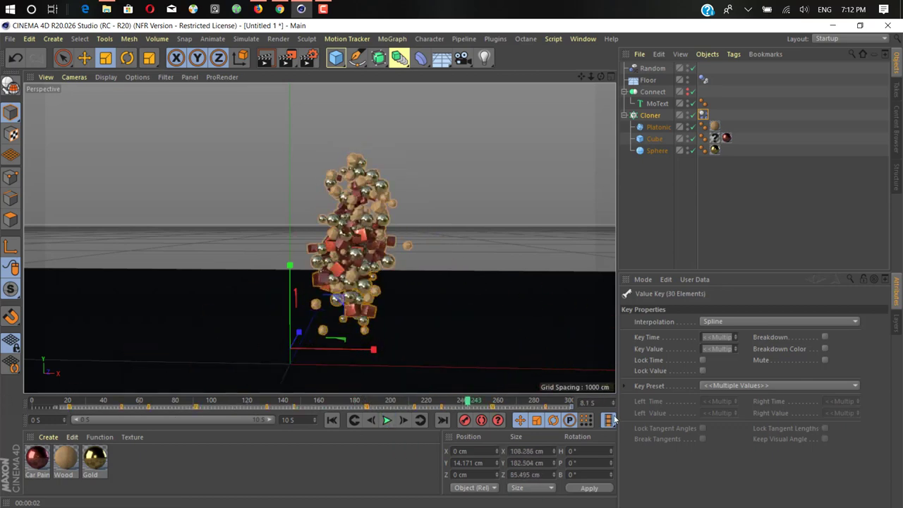
left_click(569, 408)
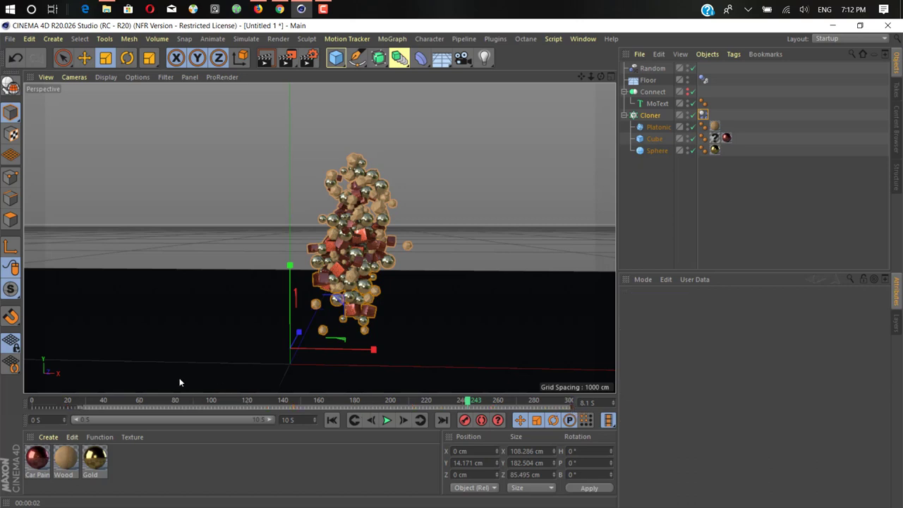
left_click(332, 419)
left_click(387, 420)
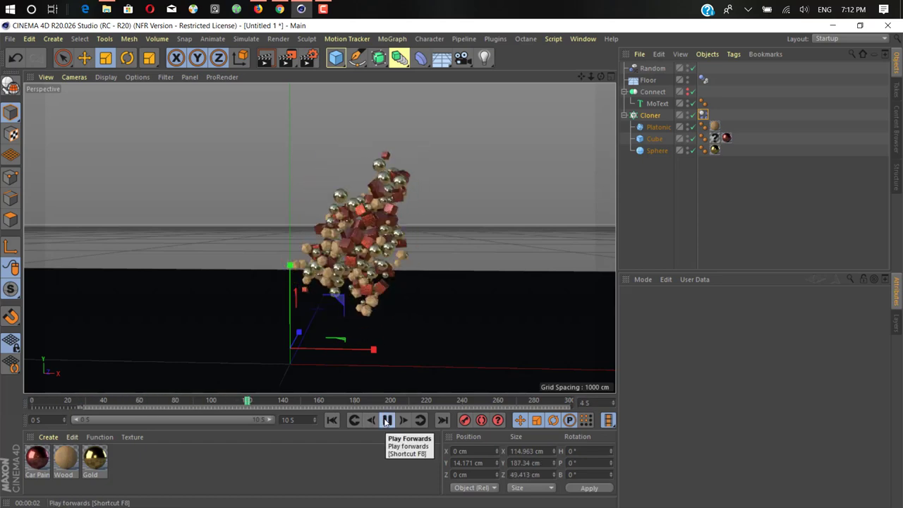
left_click(386, 420)
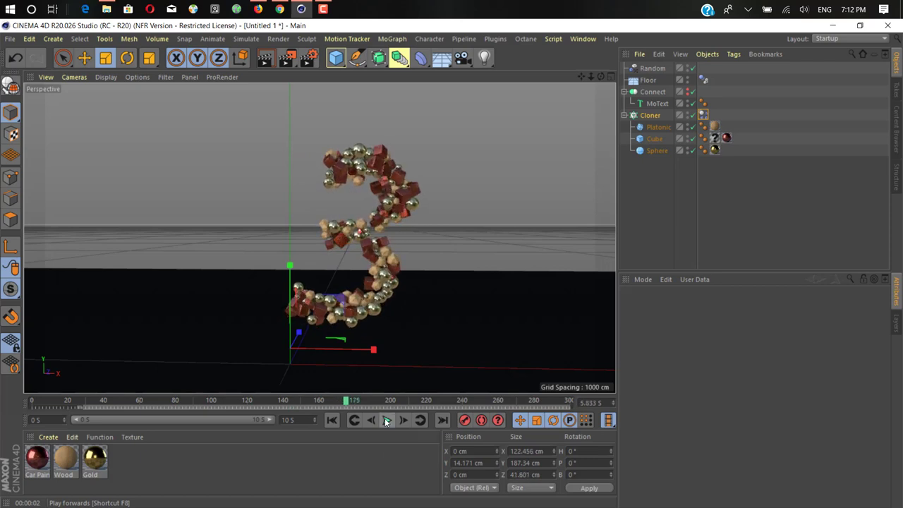
mouse_move(377, 307)
left_mouse_down("alt")
mouse_move(360, 302)
mouse_move(377, 307)
left_mouse_up("alt")
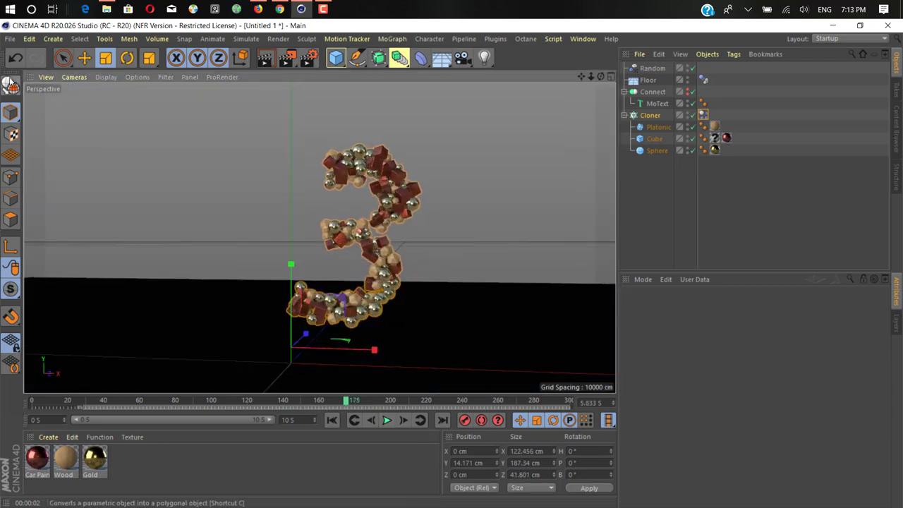
Take the Platonic, Cube and Sphere out of the Cloner and delete the Cloner, Connect with MoText, Floor and Random objects
mouse_move(660, 191)
left_mouse_down()
mouse_move(654, 139)
mouse_move(654, 184)
left_mouse_up()
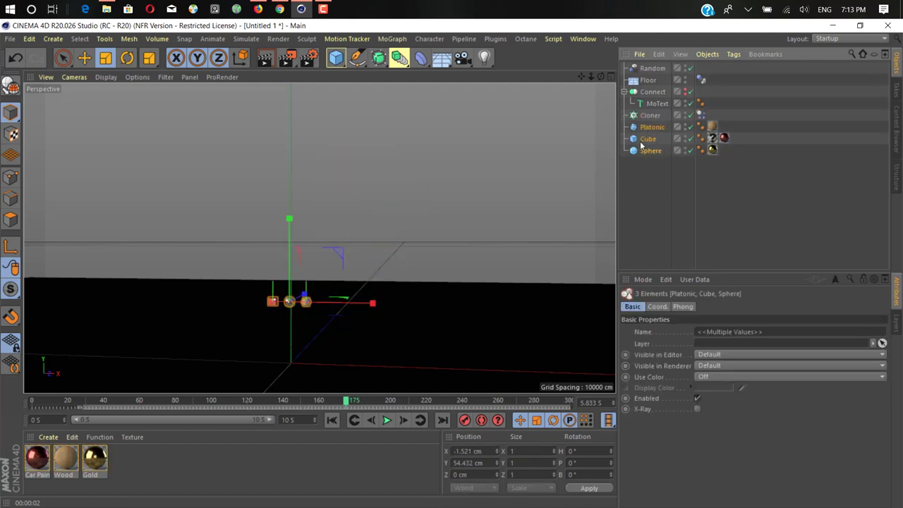
left_click(650, 115)
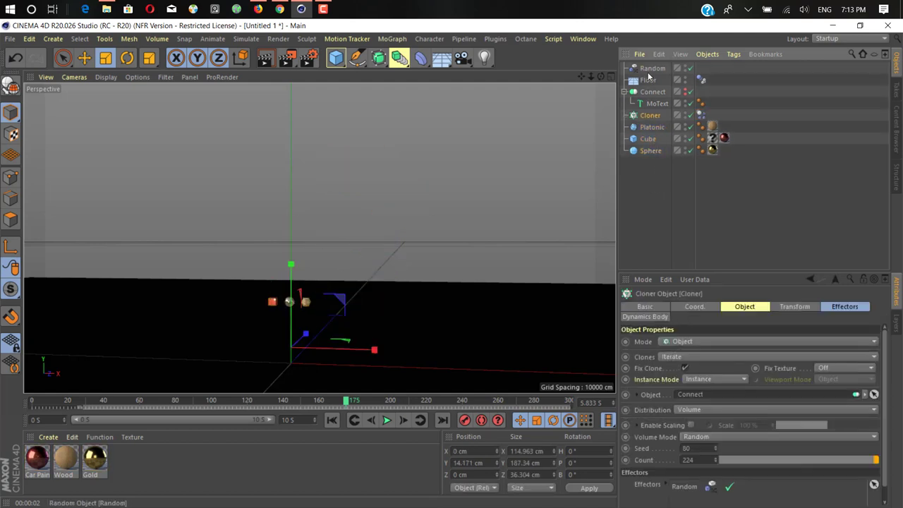
left_click(649, 73, "shift")
key("Delete")
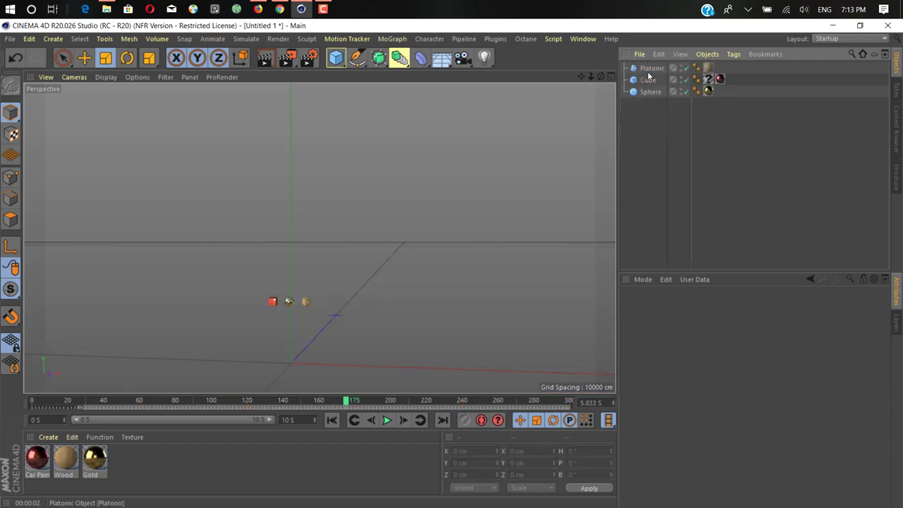
Examine the remaining cube, sphere and platonic up close from several angles and centre them in the perspective view
mouse_move(274, 318)
left_mouse_down("alt")
mouse_move(313, 317)
mouse_move(275, 312)
left_mouse_up("alt")
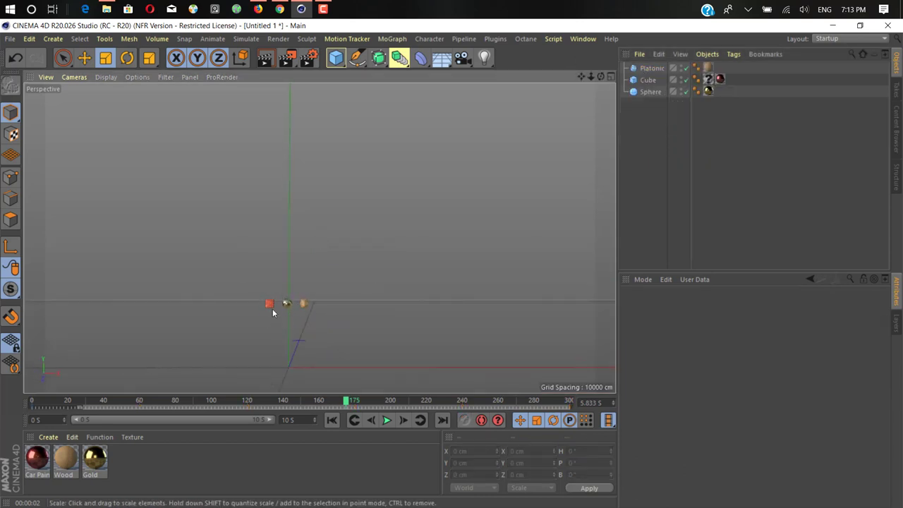
right_click_drag(272, 309, 291, 309, "alt")
scroll(291, 305, "up", 5)
left_click_drag(297, 286, 254, 328, "alt")
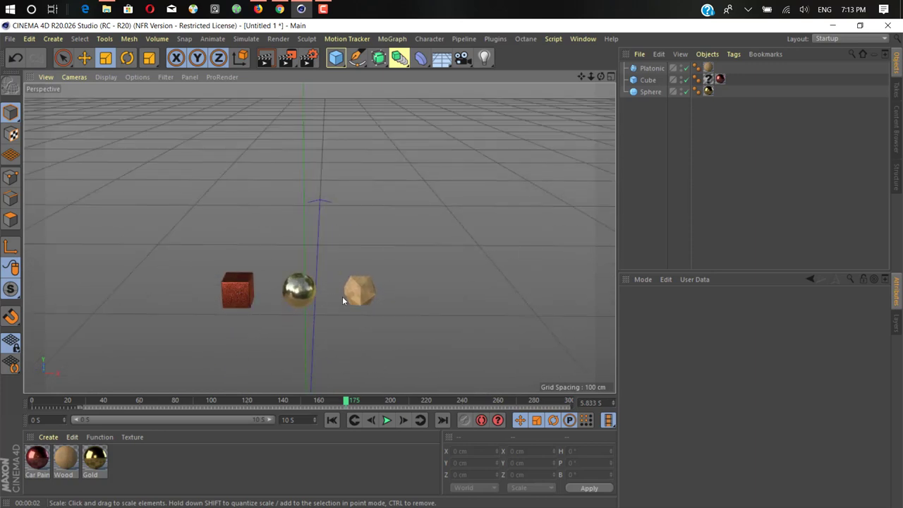
mouse_move(310, 295)
left_mouse_down("alt")
mouse_move(297, 321)
mouse_move(326, 273)
mouse_move(303, 298)
left_mouse_up("alt")
scroll(303, 299, "down", 8)
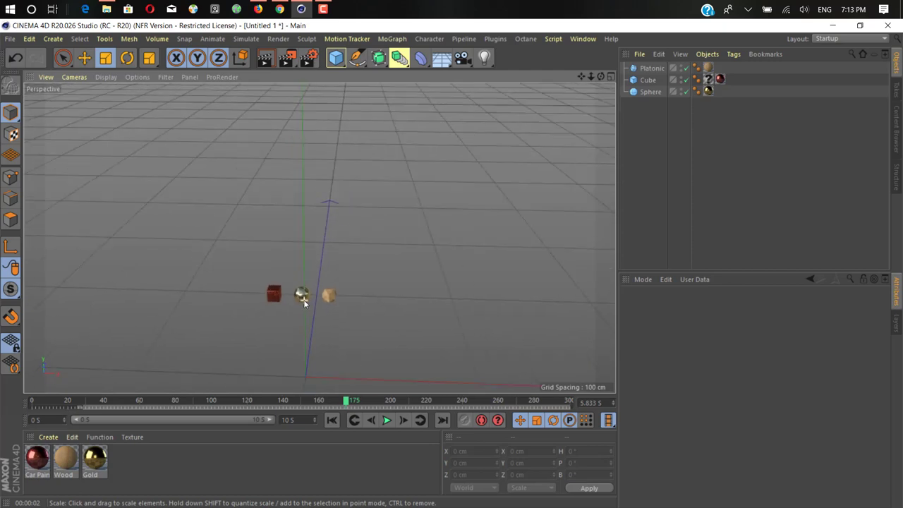
scroll(305, 317, "up", 3)
scroll(306, 277, "up", 5)
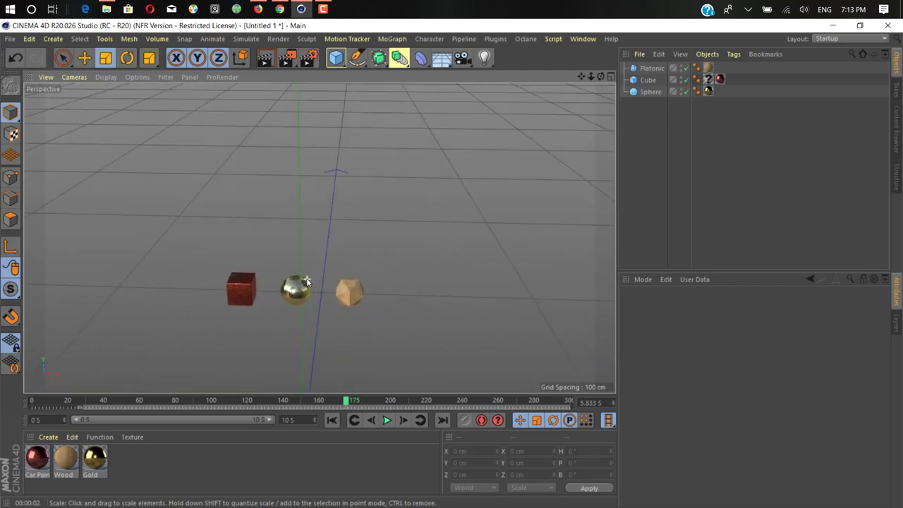
left_click_drag(294, 299, 507, 165, "alt")
scroll(282, 265, "down", 3)
scroll(282, 282, "up", 5)
left_click_drag(582, 77, 585, 113)
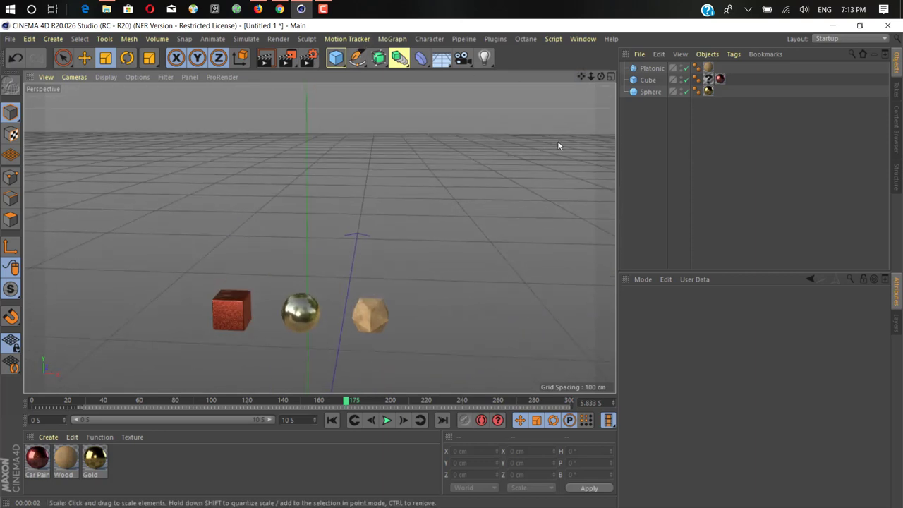
left_click_drag(259, 352, 318, 238, "alt")
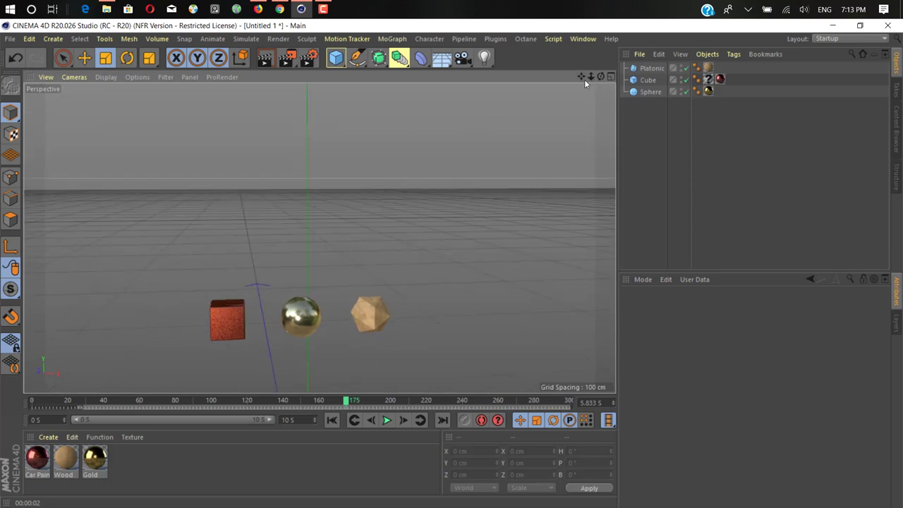
left_click_drag(581, 77, 569, 48)
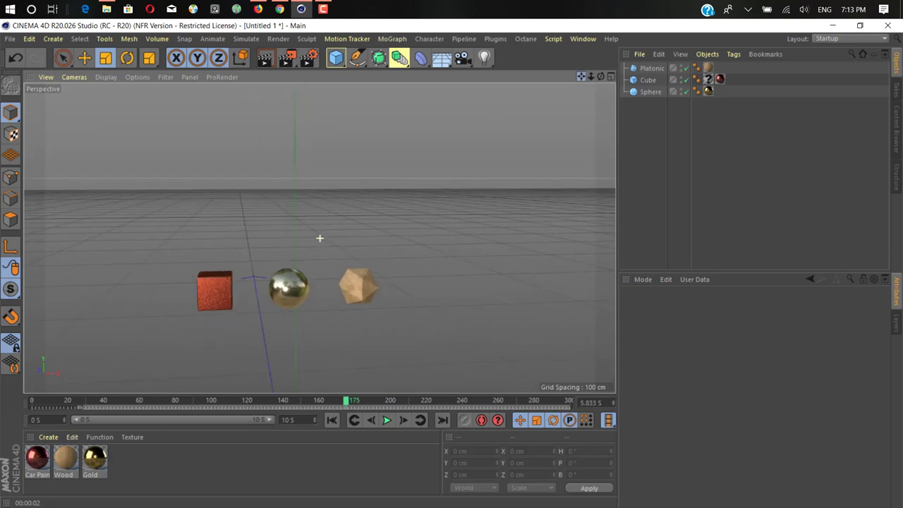
Add a MoGraph Cloner and make the Platonic, Cube and Sphere its children
left_click(396, 40)
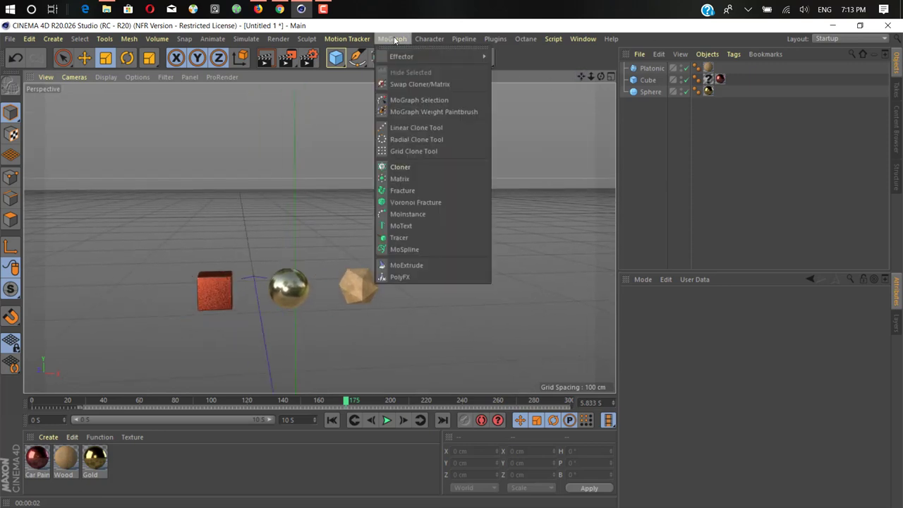
left_click(398, 167)
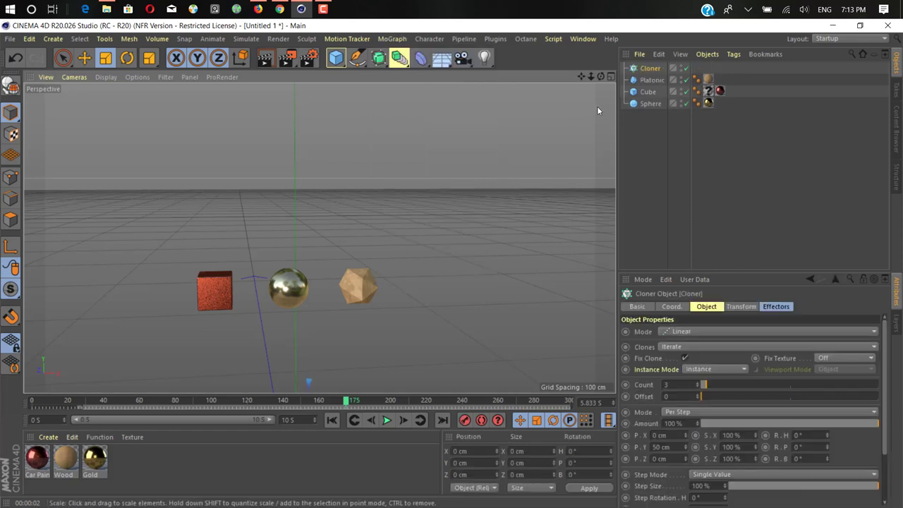
left_click_drag(640, 124, 650, 78)
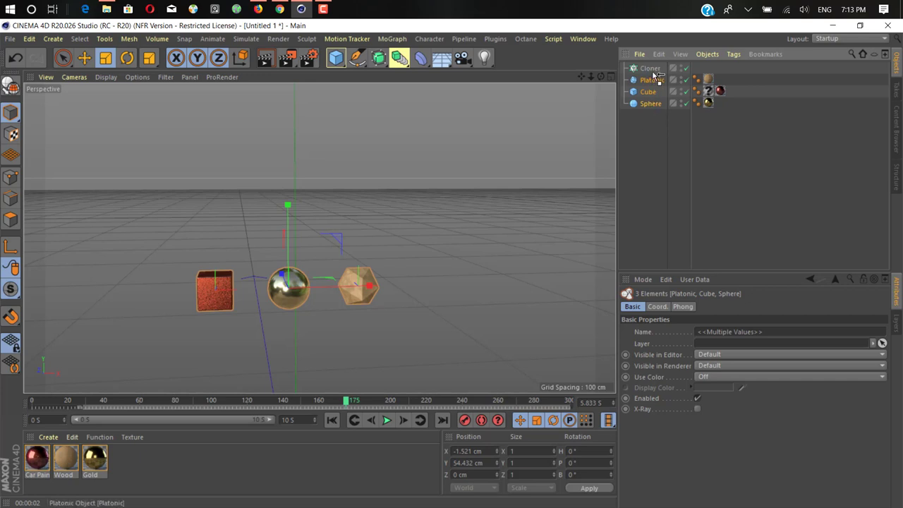
left_click_drag(653, 71, 646, 69)
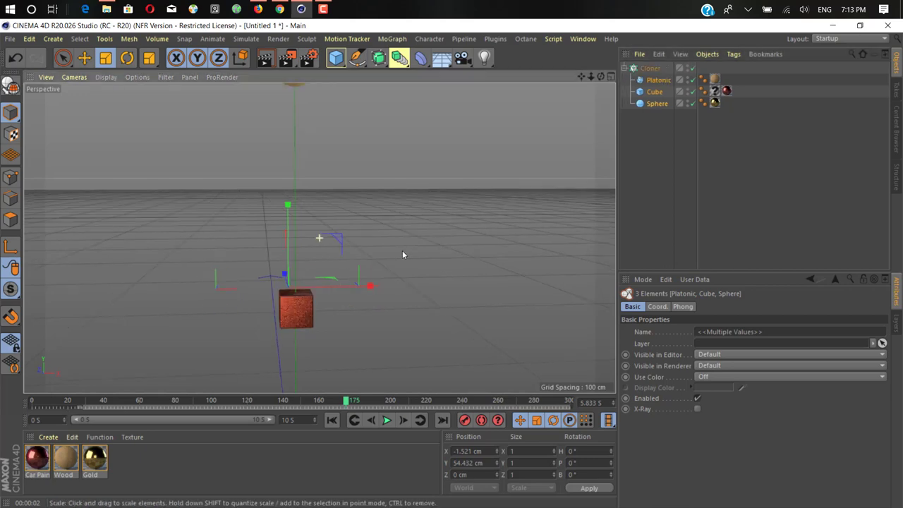
Raise the Cloner's linear clone count to 29 and inspect the resulting column of shapes
mouse_move(402, 251)
left_mouse_down("alt")
mouse_move(363, 209)
mouse_move(320, 244)
mouse_move(401, 241)
mouse_move(273, 280)
mouse_move(362, 277)
mouse_move(330, 225)
mouse_move(338, 265)
mouse_move(515, 209)
left_mouse_up("alt")
scroll(364, 210, "down", 5)
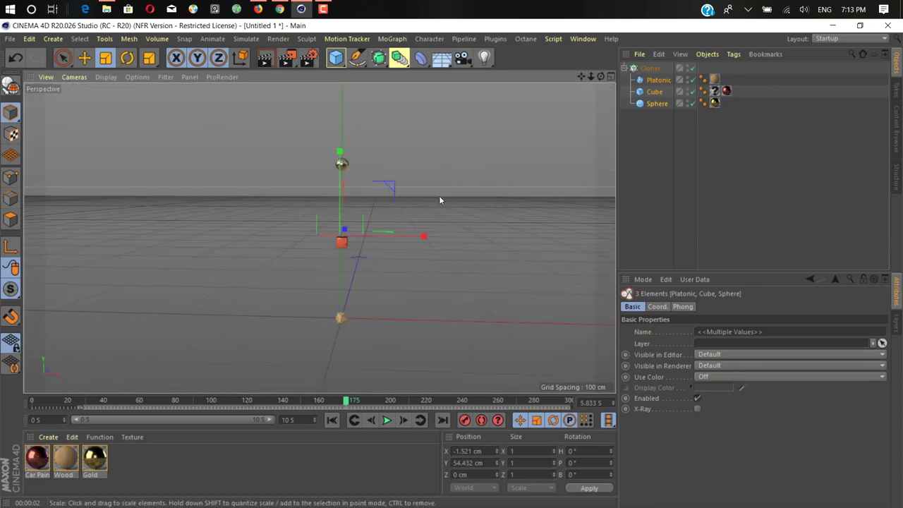
left_click_drag(365, 251, 366, 216, "alt")
scroll(365, 215, "up", 5)
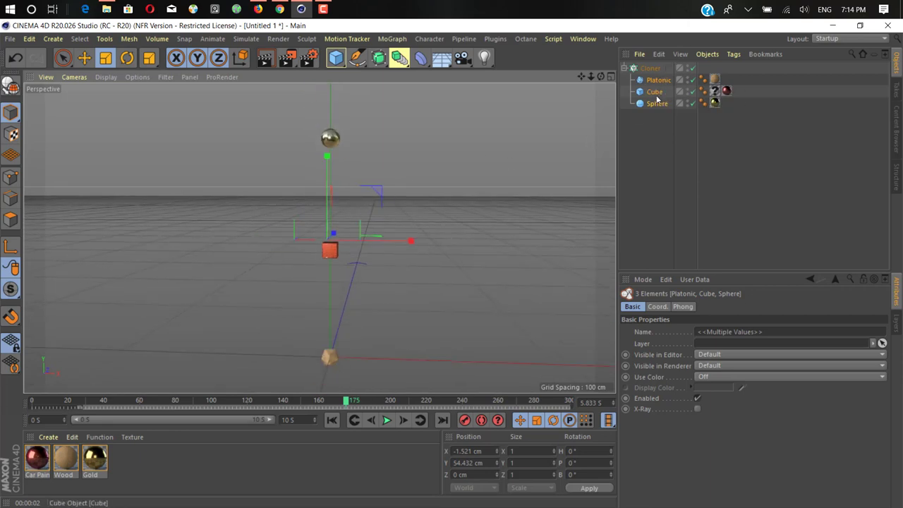
left_click(650, 68)
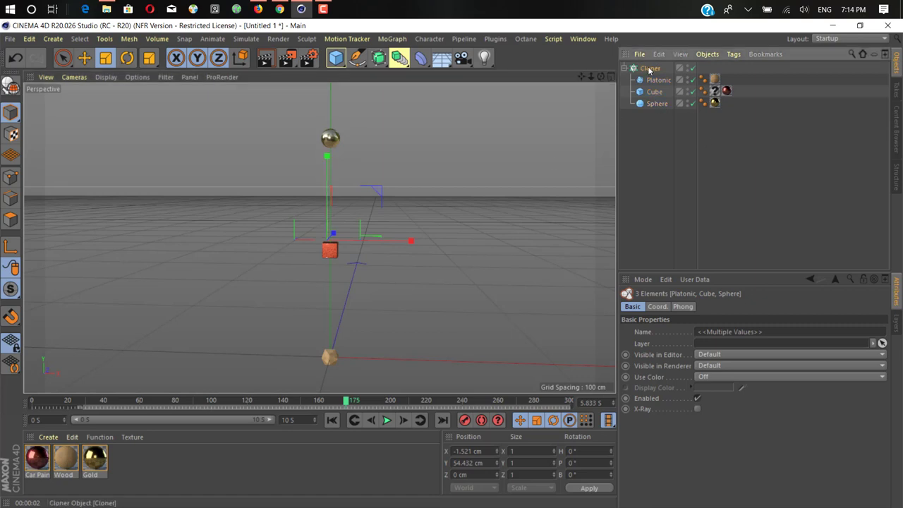
left_click_drag(696, 385, 696, 378)
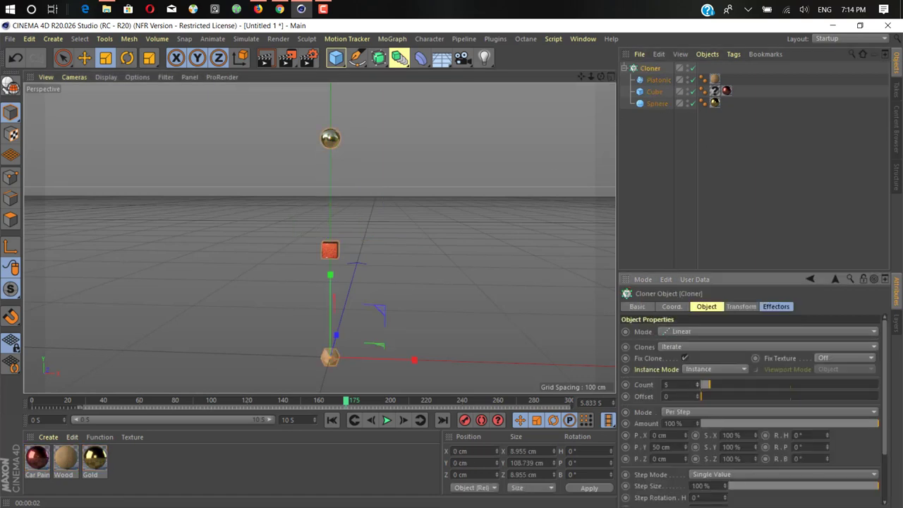
key("h")
scroll(482, 257, "down", 1)
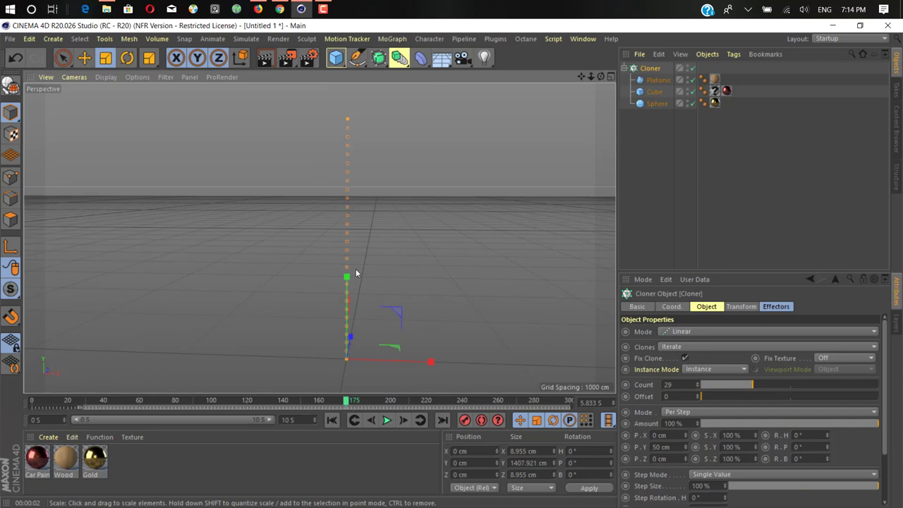
scroll(354, 277, "up", 2)
mouse_move(317, 262)
right_mouse_down("alt")
mouse_move(355, 274)
mouse_move(364, 297)
right_mouse_up("alt")
mouse_move(364, 298)
left_mouse_down("alt")
mouse_move(301, 250)
mouse_move(174, 315)
mouse_move(361, 282)
left_mouse_up("alt")
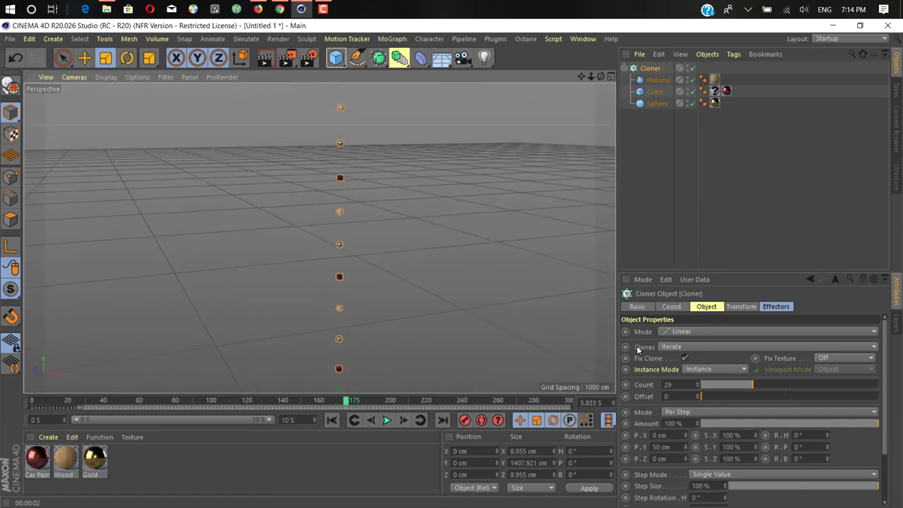
Try the Random order for the Cloner's clones and return the setting to Iterate
left_click(675, 347)
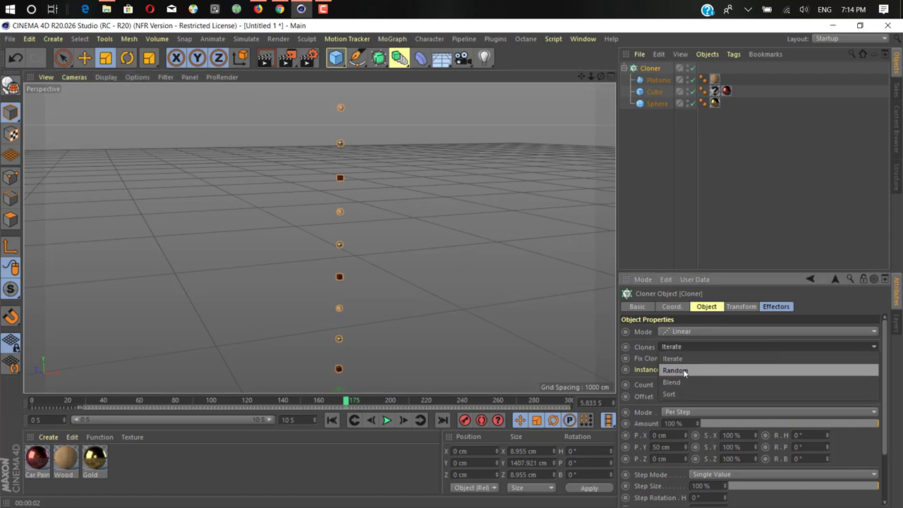
left_click(683, 369)
scroll(349, 305, "down", 3)
scroll(350, 357, "up", 7)
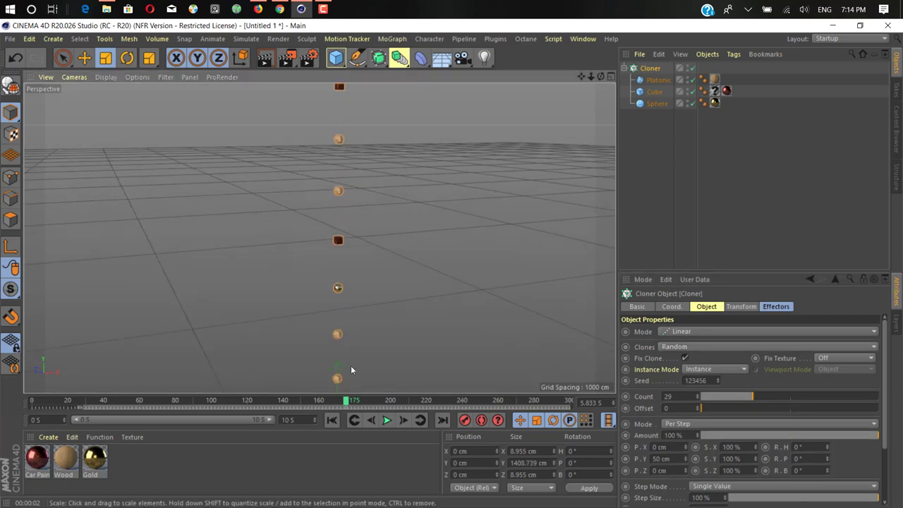
mouse_move(351, 365)
left_mouse_down("alt")
mouse_move(275, 355)
mouse_move(364, 272)
mouse_move(488, 256)
mouse_move(539, 301)
mouse_move(399, 337)
left_mouse_up("alt")
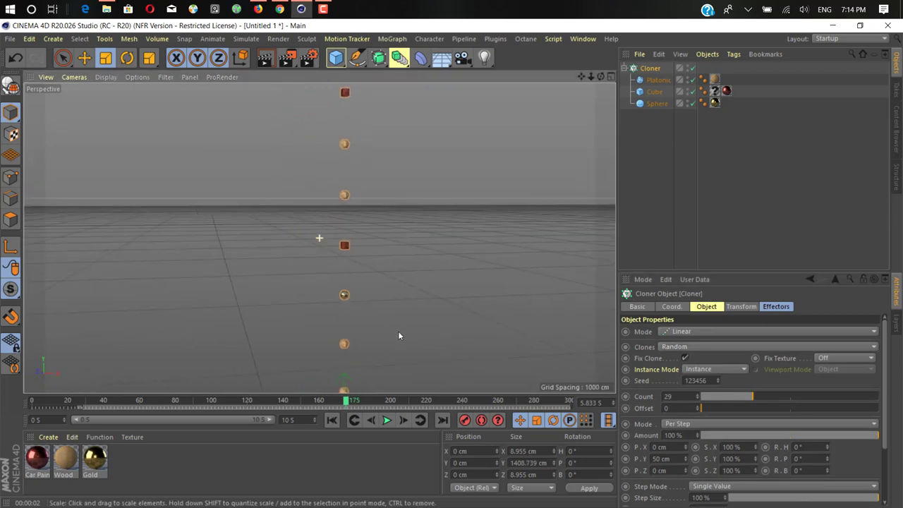
left_click(677, 346)
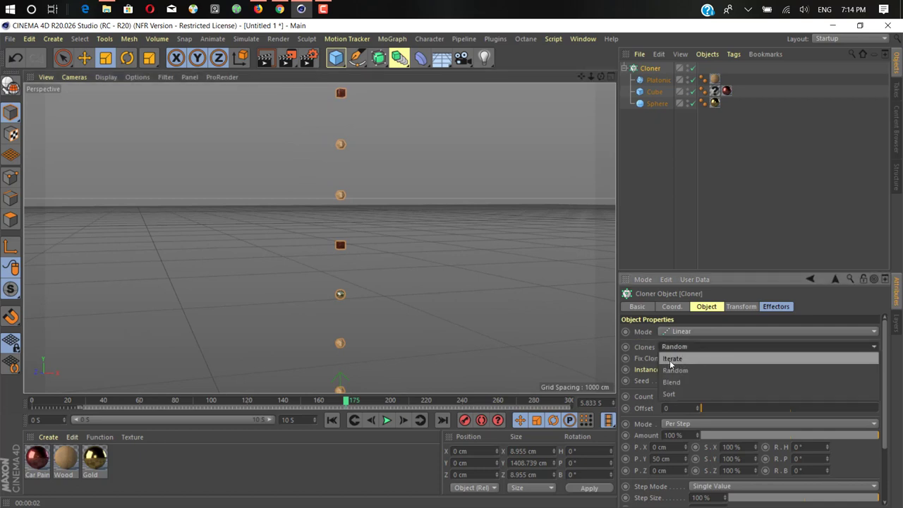
left_click(674, 359)
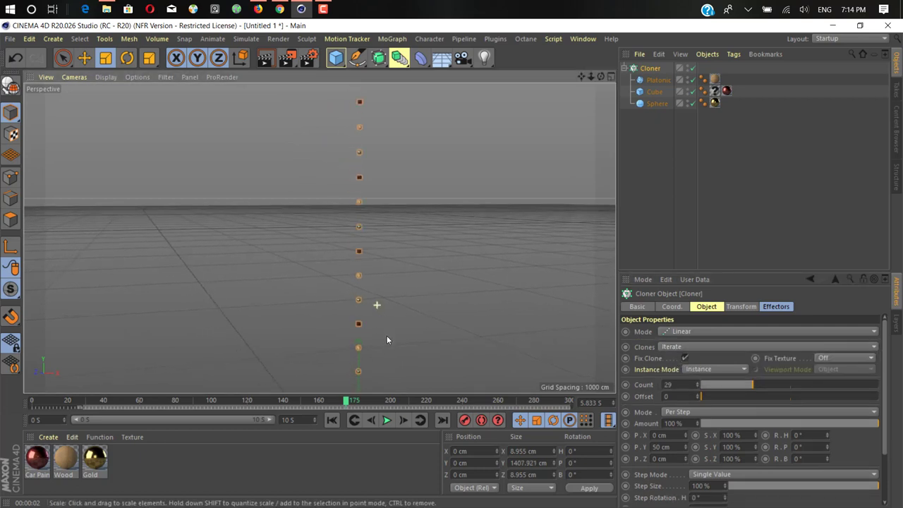
Reduce the Cloner's count to 15 and hide the Cloner in both the editor and the renderer
scroll(387, 336, "down", 2)
mouse_move(318, 236)
left_mouse_down("alt")
mouse_move(342, 347)
mouse_move(332, 239)
left_mouse_up("alt")
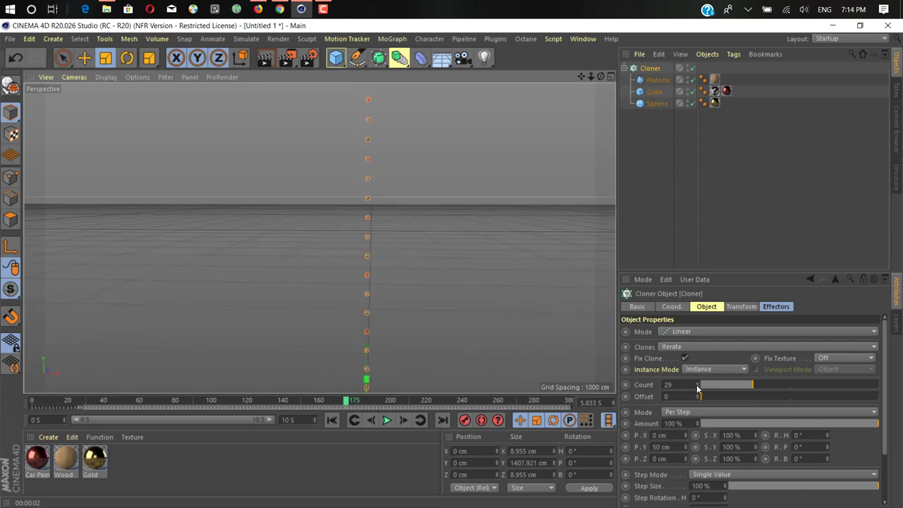
left_click_drag(696, 384, 696, 405)
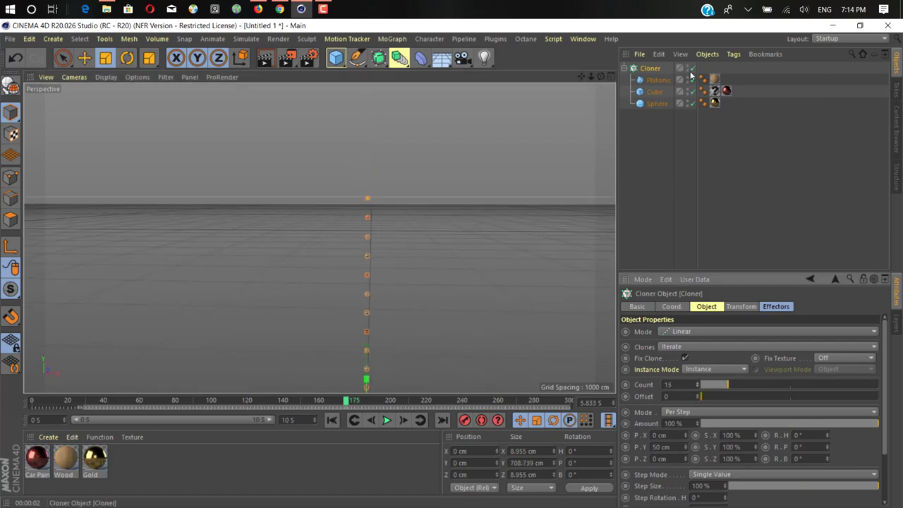
scroll(367, 256, "down", 5)
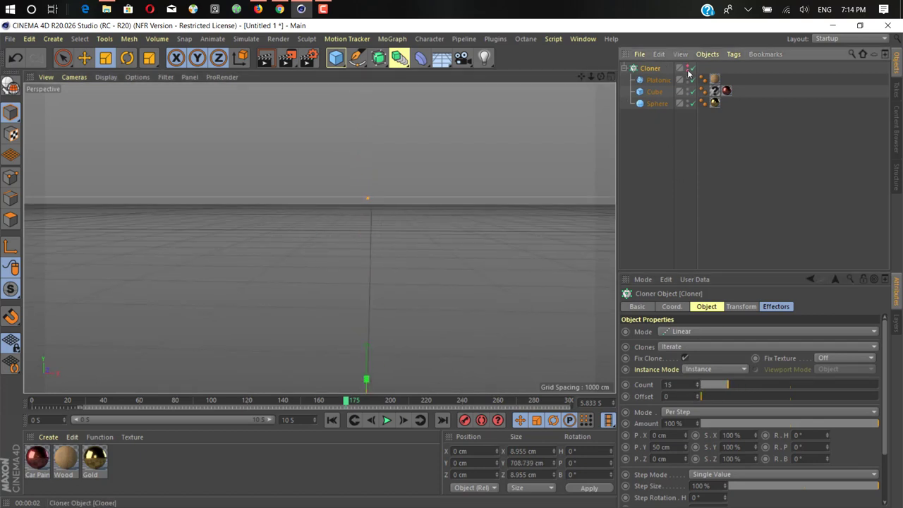
scroll(376, 254, "down", 1)
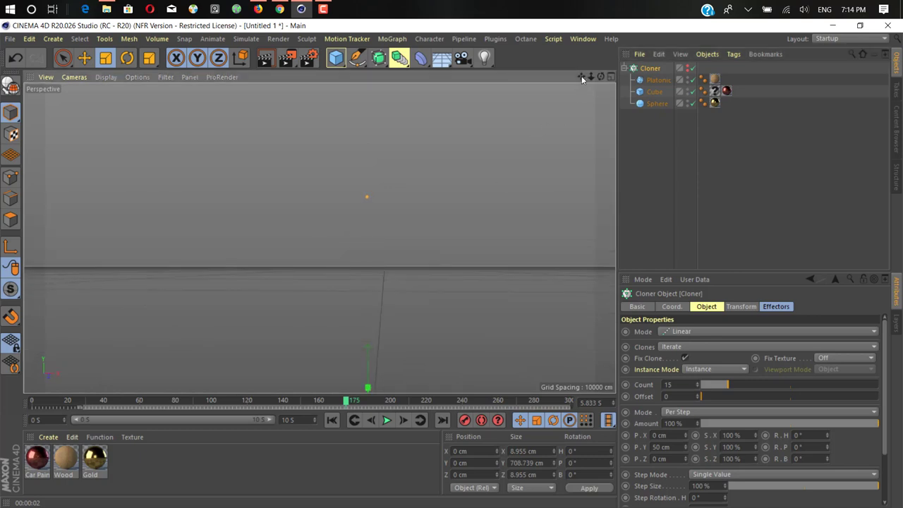
Add a MoText object to the scene and set its text alignment to Middle
left_click_drag(581, 76, 569, 0)
scroll(355, 256, "down", 1)
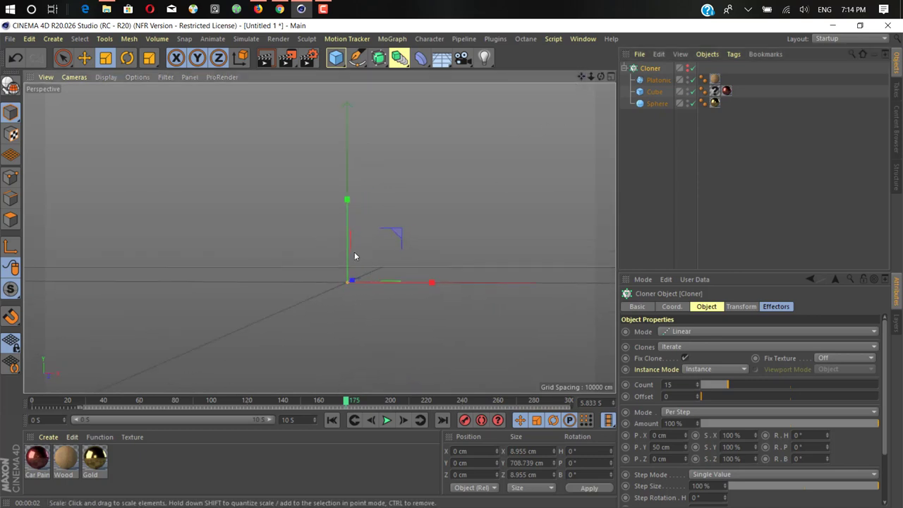
scroll(351, 258, "up", 3)
left_click_drag(346, 272, 344, 290, "alt")
scroll(345, 288, "up", 2)
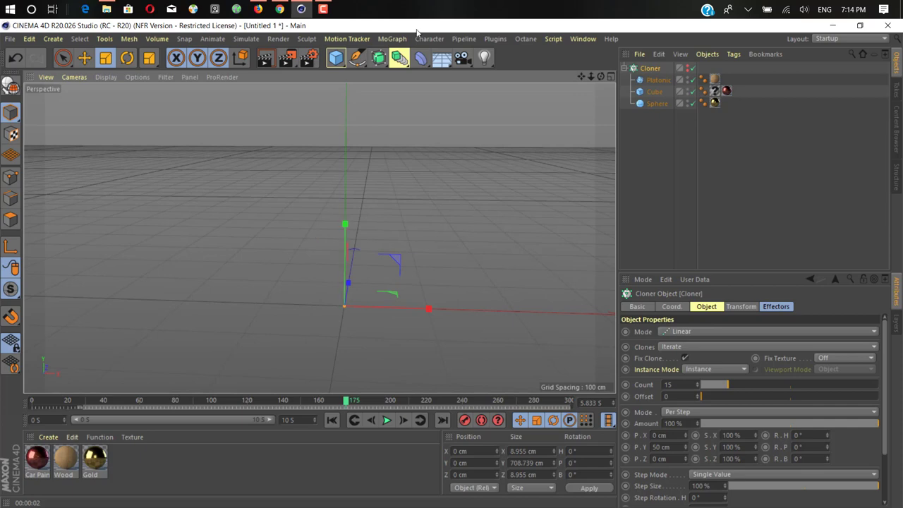
left_click(391, 39)
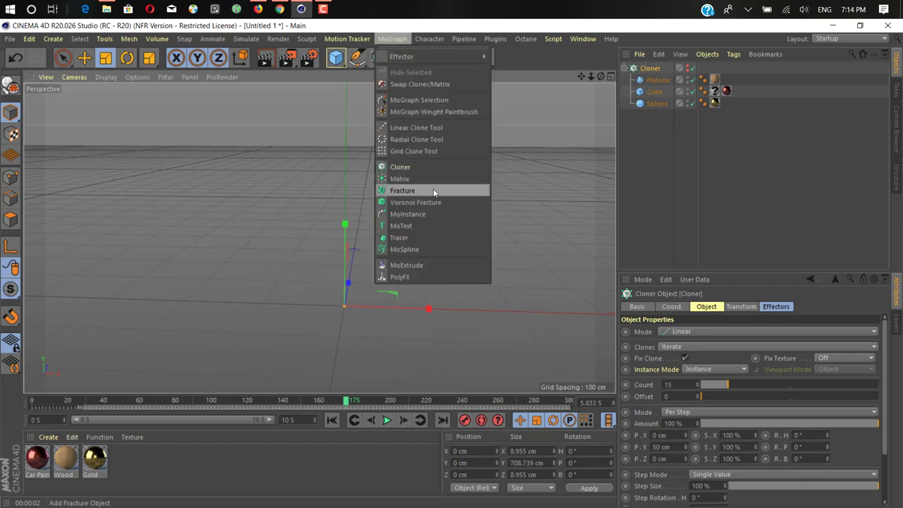
left_click(413, 225)
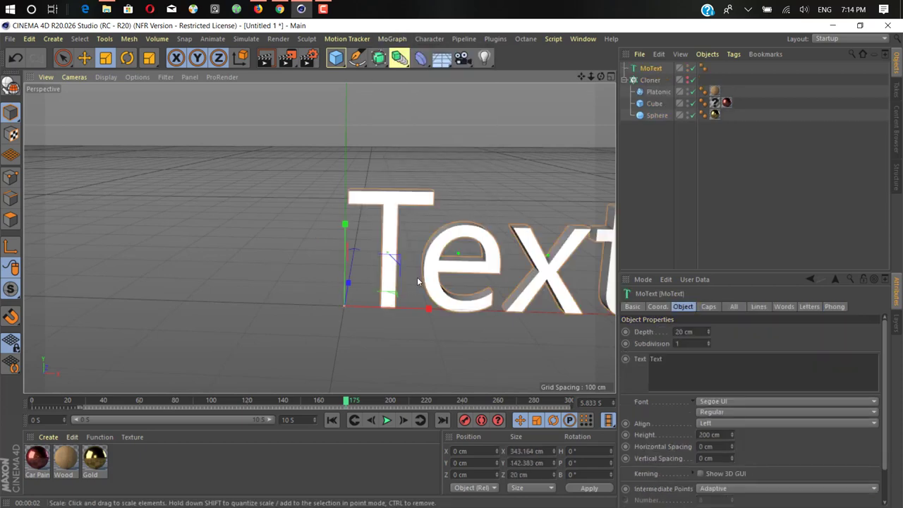
left_click(730, 423)
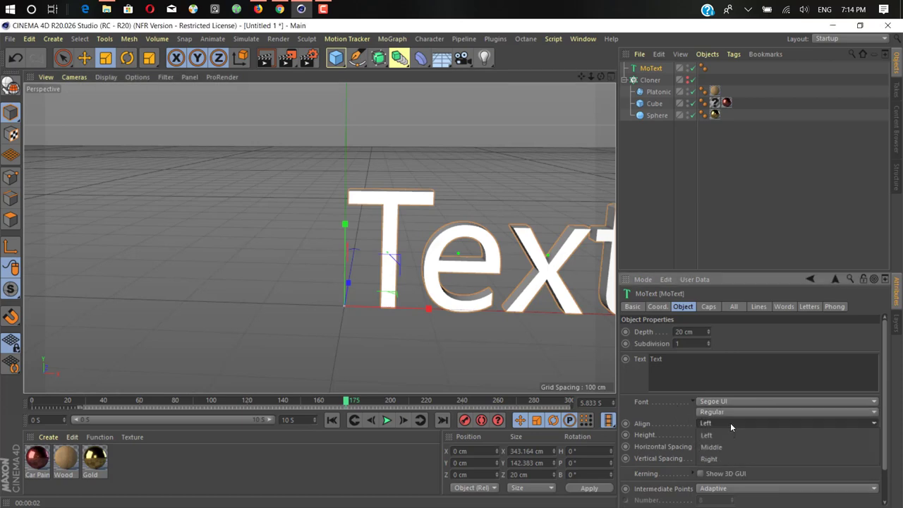
left_click(713, 447)
left_click_drag(275, 281, 318, 262, "alt")
Return the timeline to 0 s and change the MoText's text to 5
left_click(656, 359)
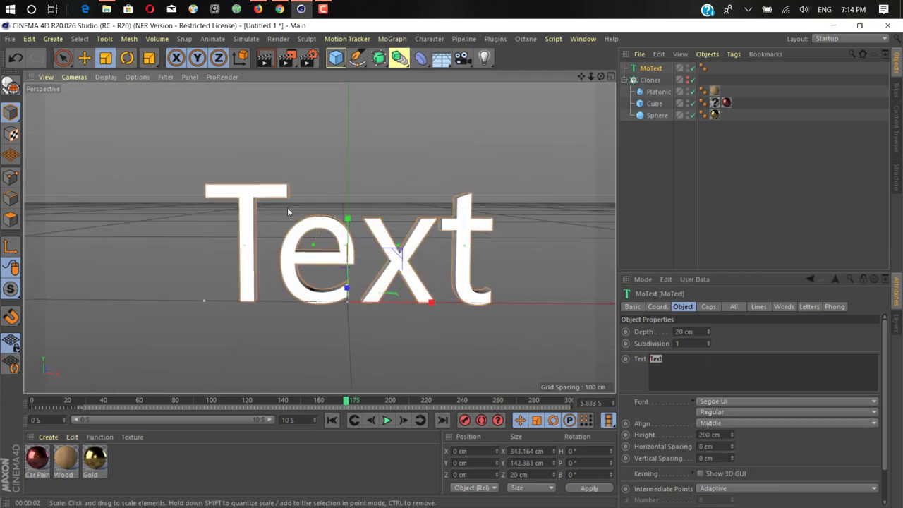
scroll(287, 208, "up", 2)
left_click_drag(330, 402, 1, 389)
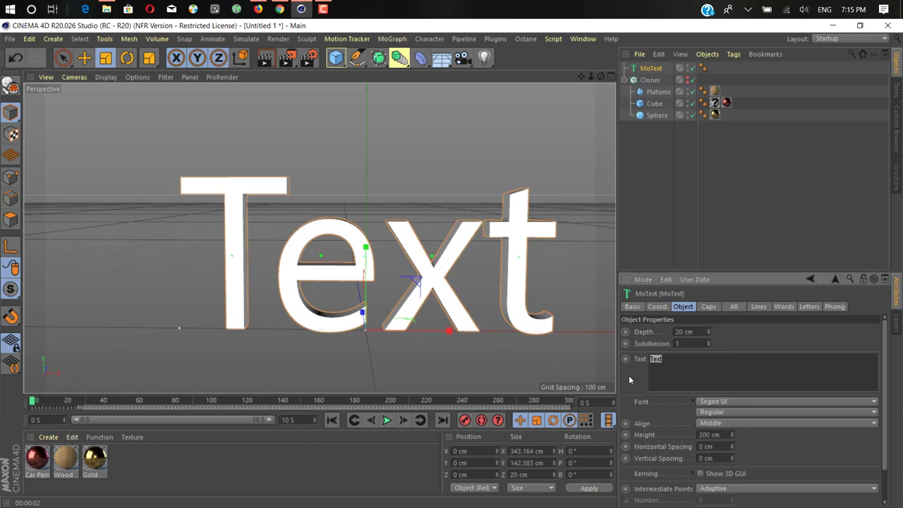
left_click(689, 361)
type("S")
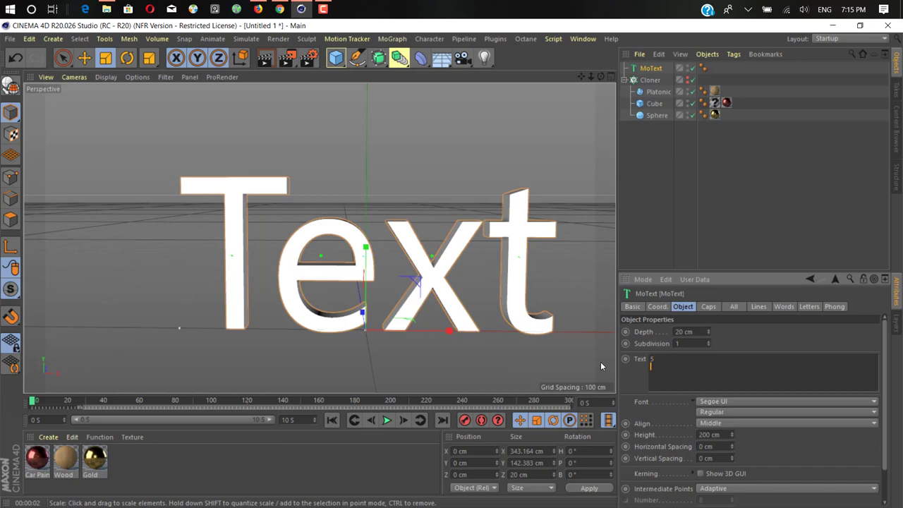
left_click(447, 280)
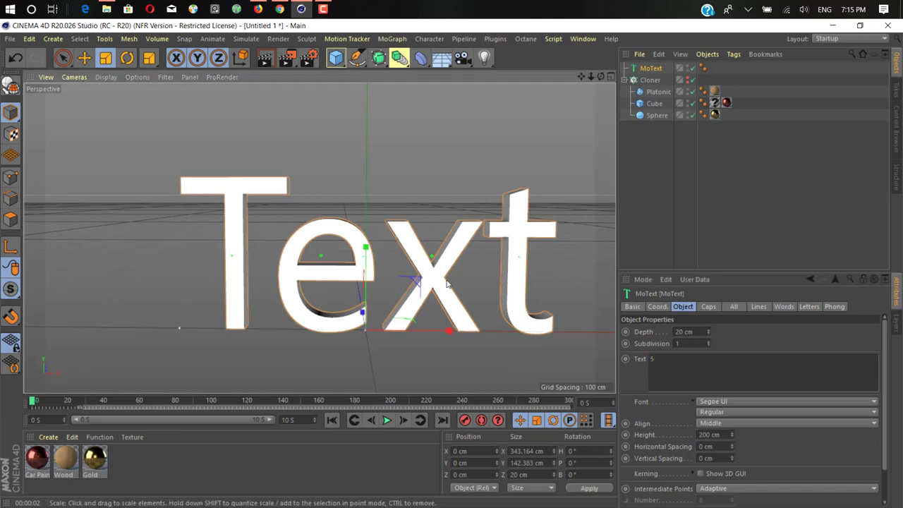
Move the number along the X axis to about -12 cm
key("e")
left_click_drag(419, 326, 401, 327)
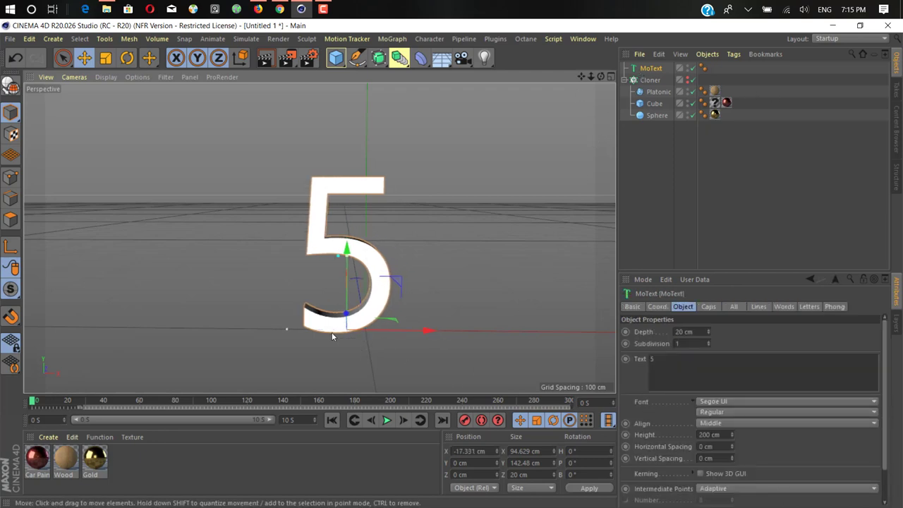
left_click_drag(423, 329, 430, 330)
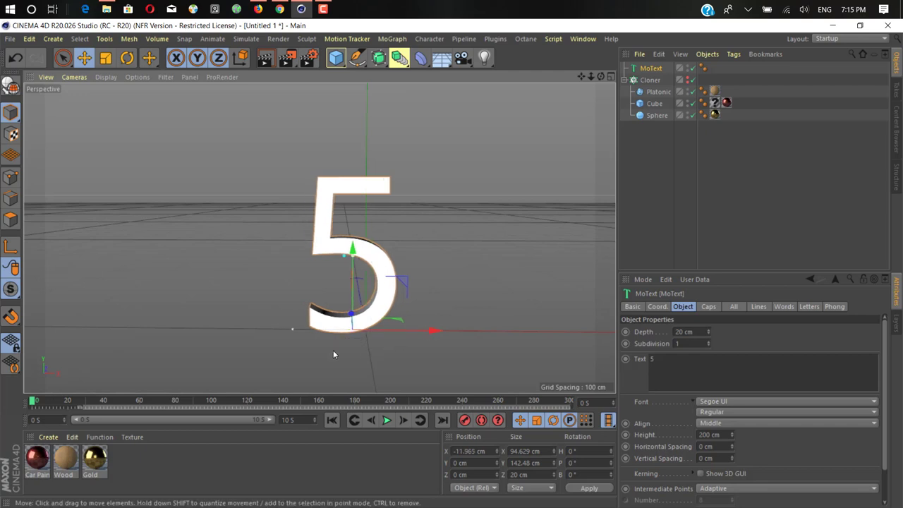
Try changing the MoText's text to 4 at 2 s and to 3 at 4 s without setting keyframes
left_click_drag(31, 402, 125, 412)
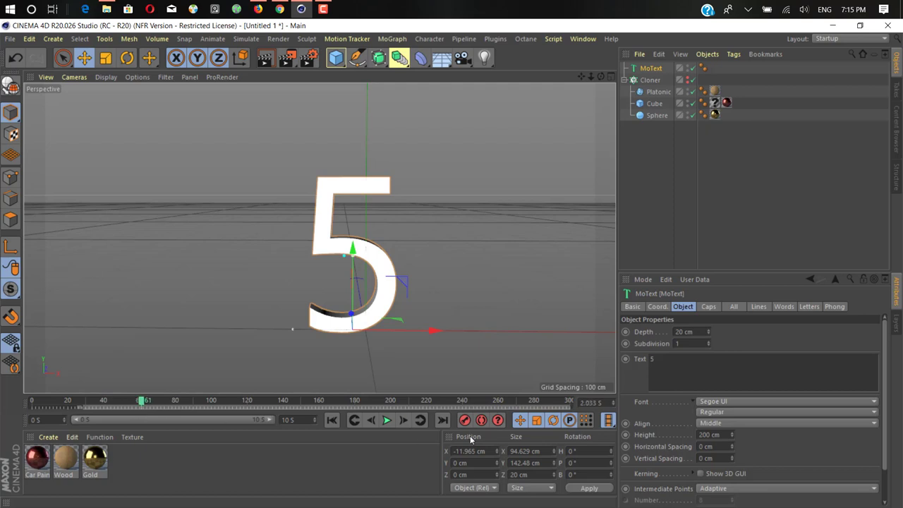
left_click(673, 383)
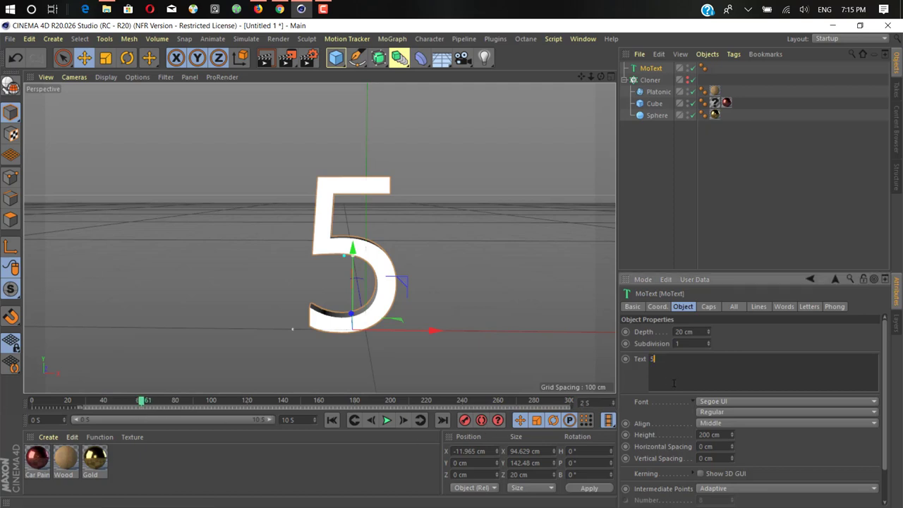
left_click_drag(658, 361, 614, 362)
type("4")
left_click_drag(596, 405, 553, 404)
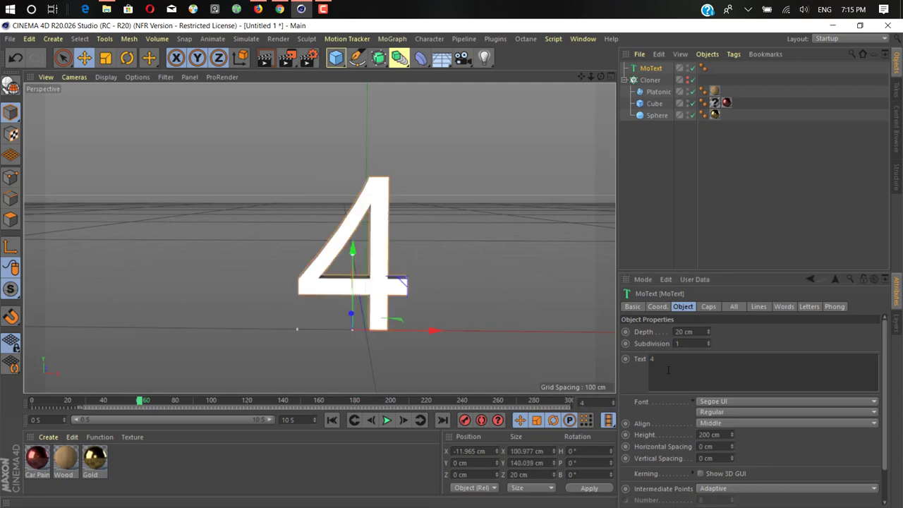
left_click_drag(668, 369, 620, 362)
type("3")
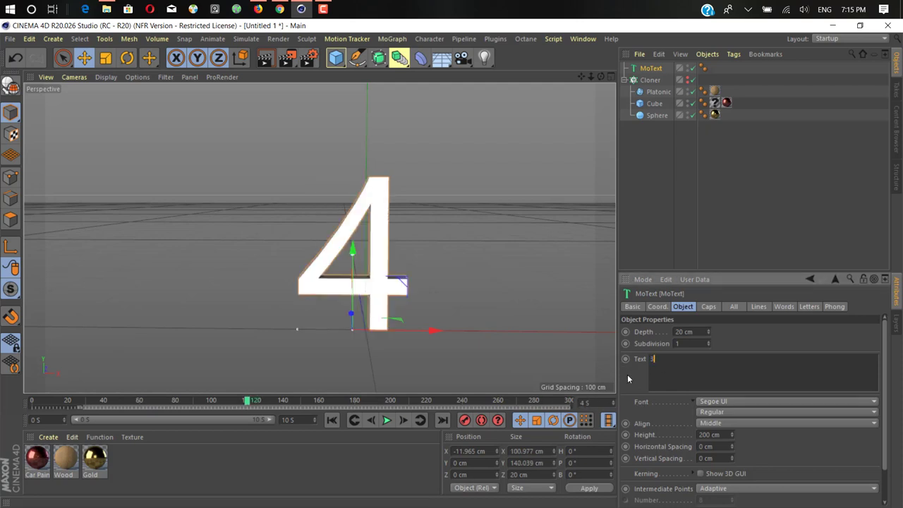
Set the MoText's text to 5 at 0 s and record a keyframe for it
left_click(333, 420)
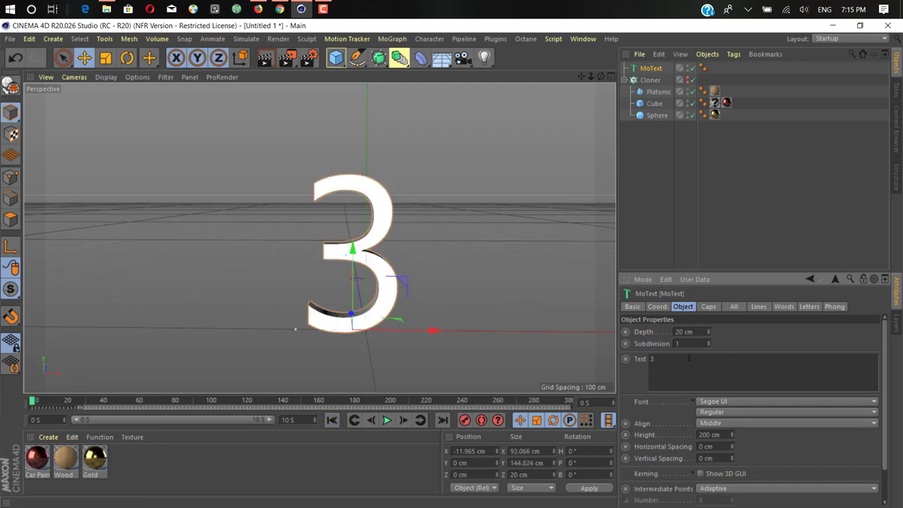
type("5")
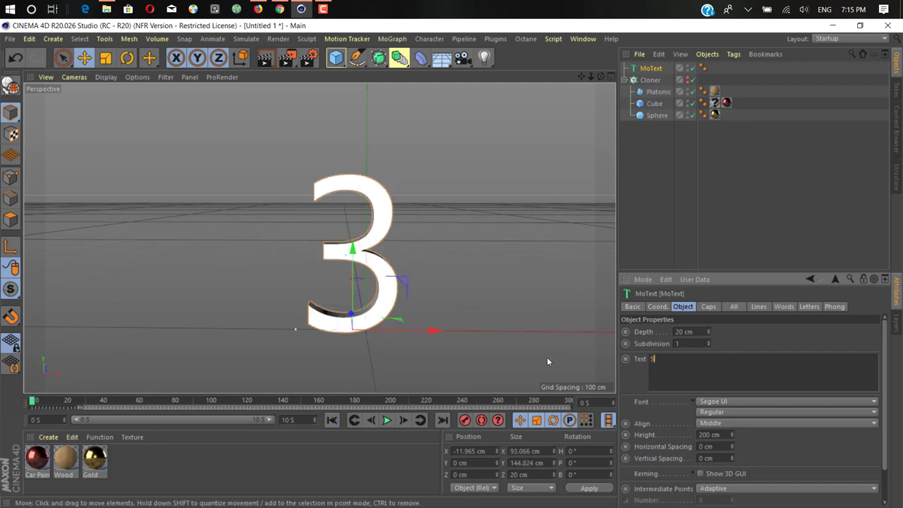
left_click(493, 337)
left_click(650, 68)
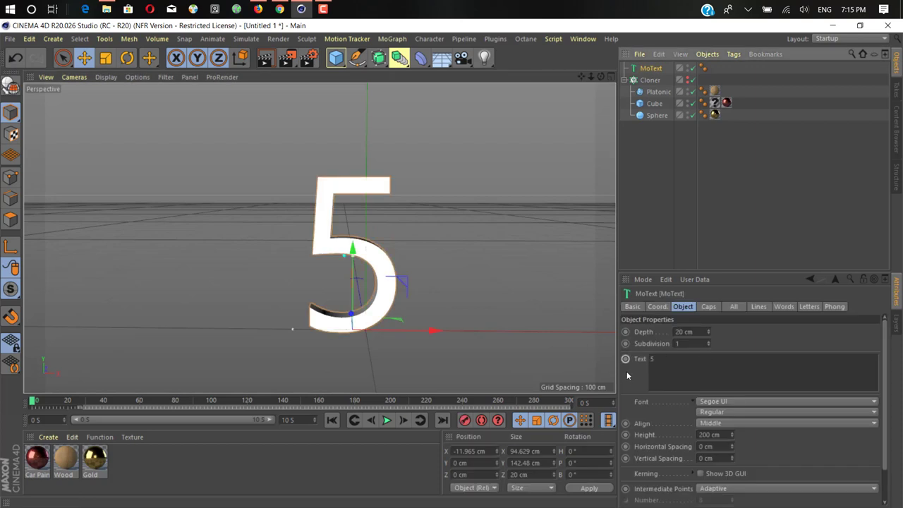
left_click(625, 359, "ctrl")
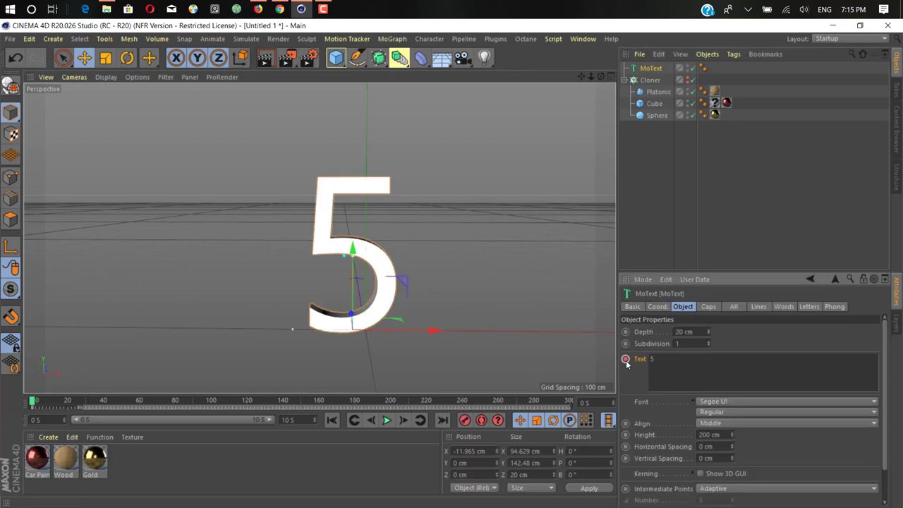
At 2 s, change the MoText's text to 4 and keyframe it
double_click(585, 402)
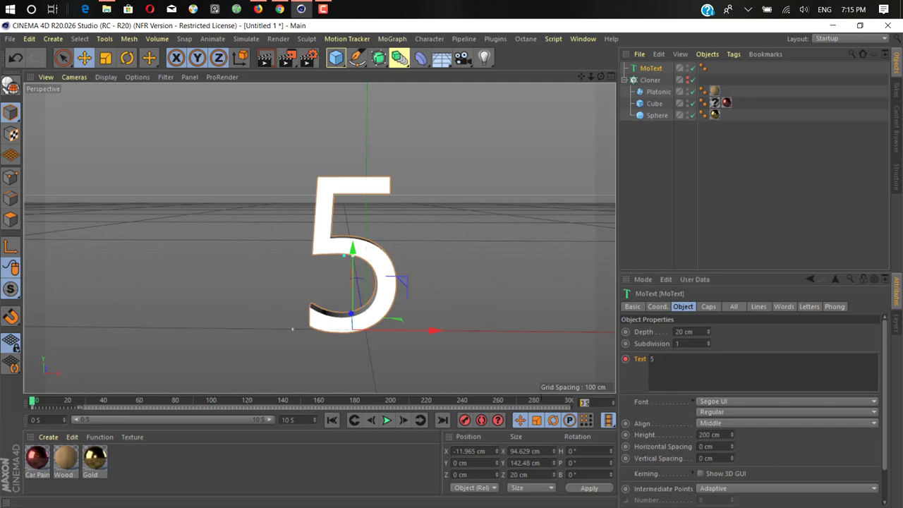
type("2")
left_click(662, 359)
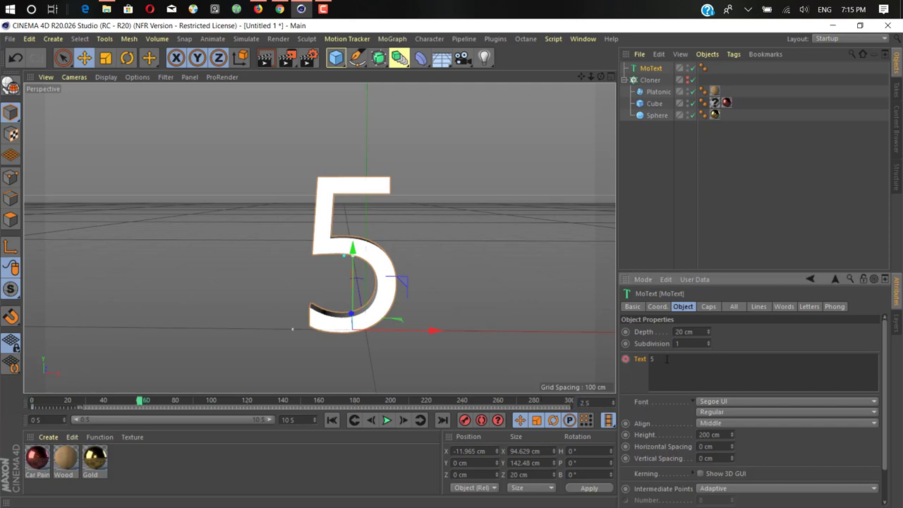
key("BackSpace")
type("4")
left_click(625, 361)
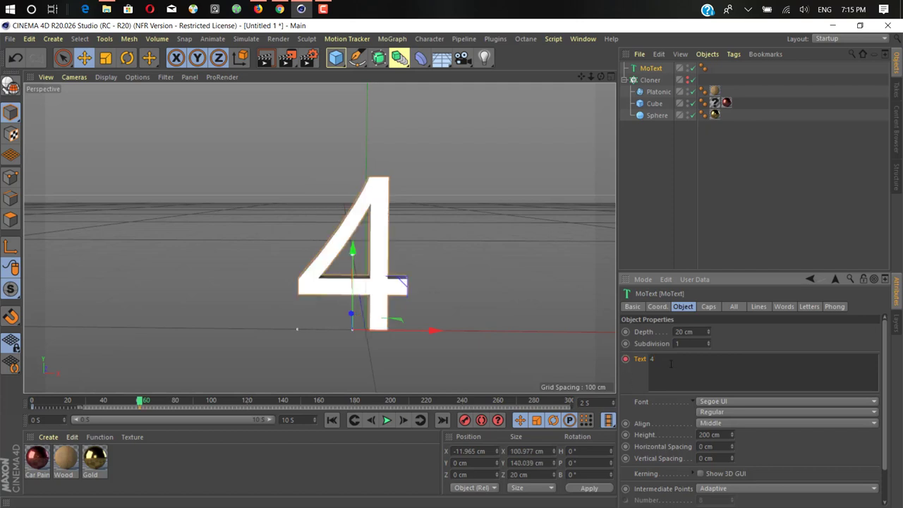
At 4 s, change the MoText's text to 3 and keyframe it
double_click(592, 404)
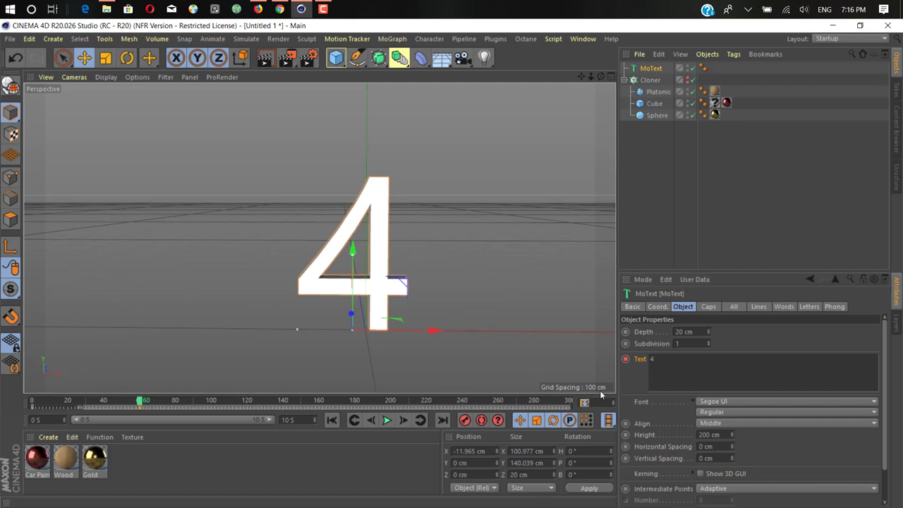
type("4")
left_click(665, 361)
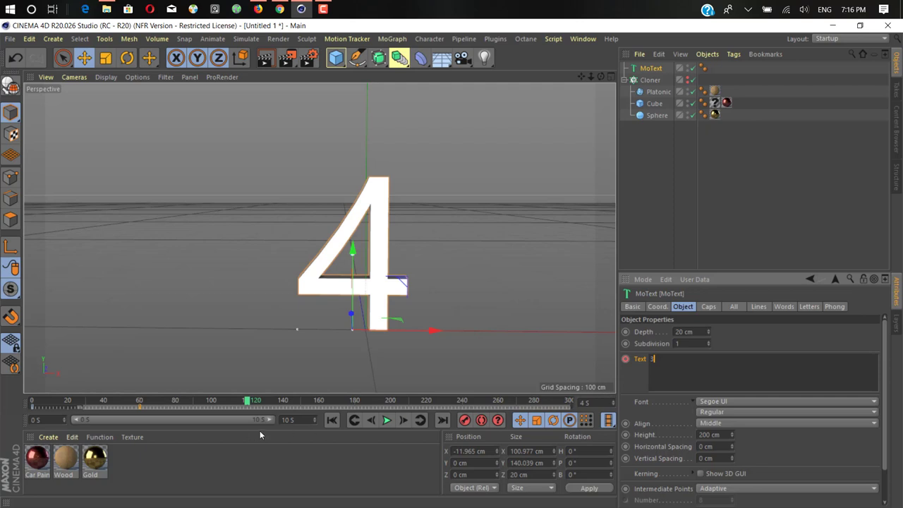
key("BackSpace")
type("3")
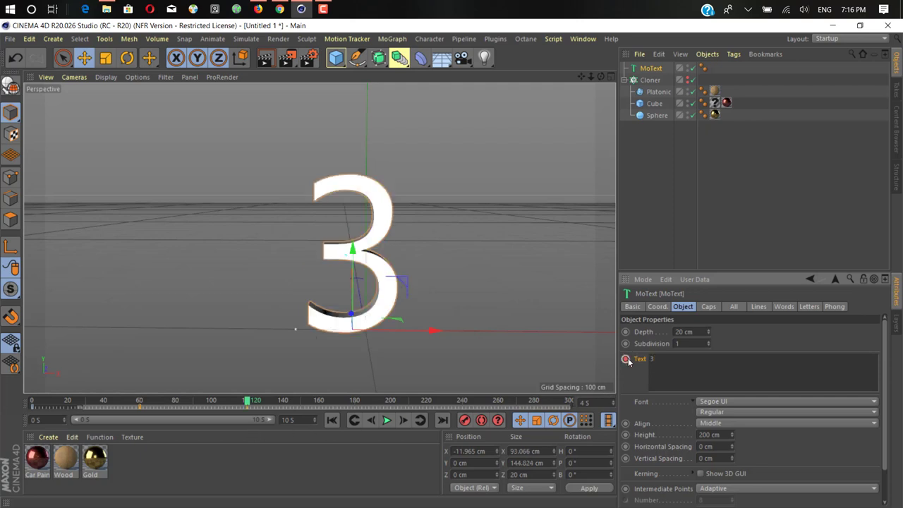
left_click(626, 360)
At 6 s, change the MoText's text to 2 and keyframe it
left_click(587, 402)
left_click_drag(588, 402, 532, 401)
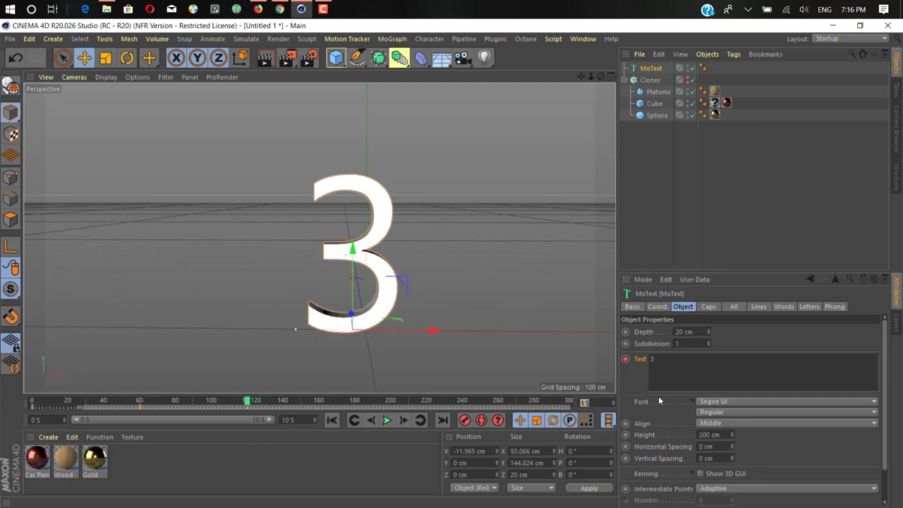
type("6")
key("Return")
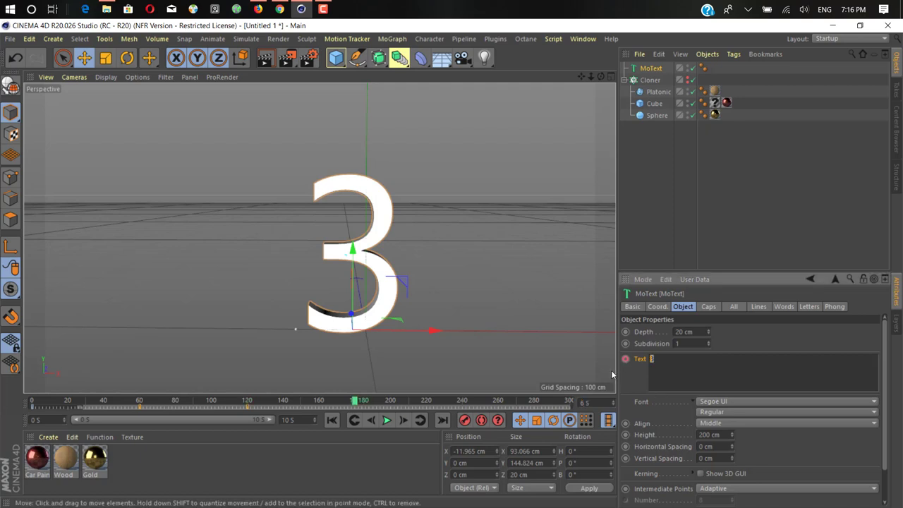
type("2")
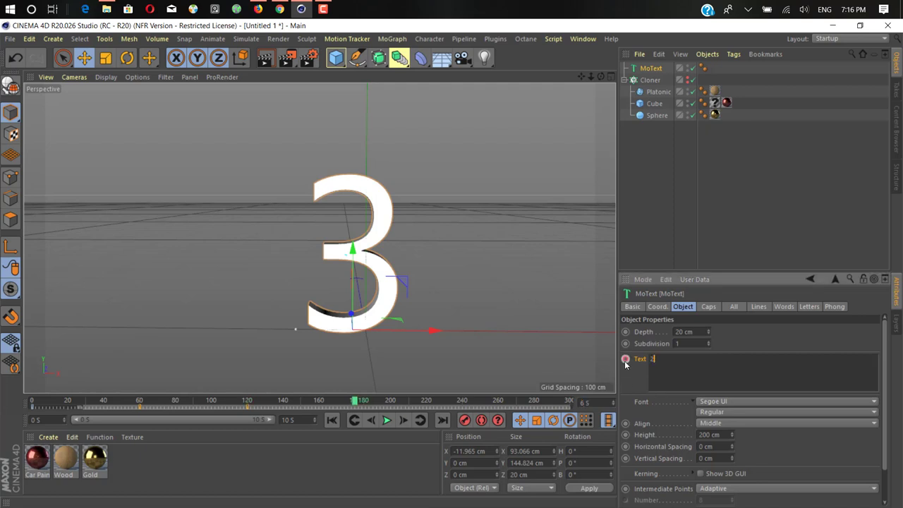
left_click(625, 360)
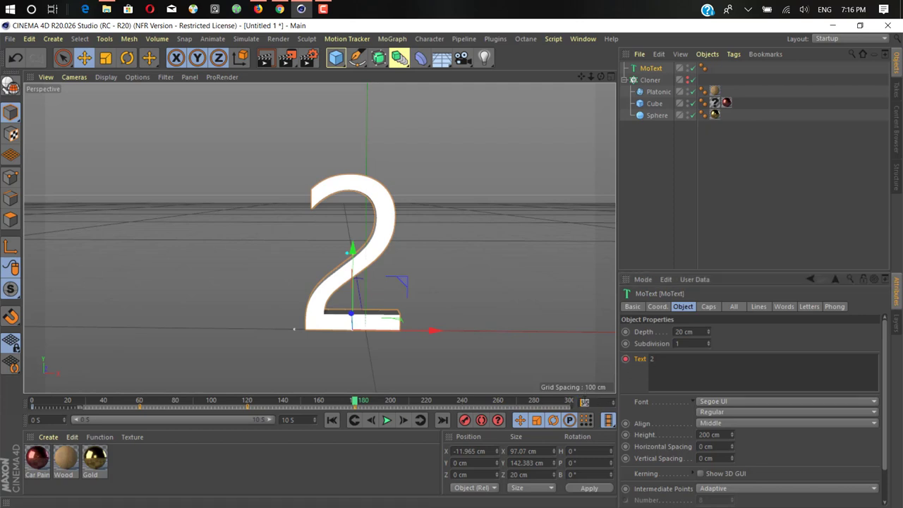
At 8 s, keyframe the MoText's text as 1 and undo the mistaken change to 0 at that time
left_click(673, 366)
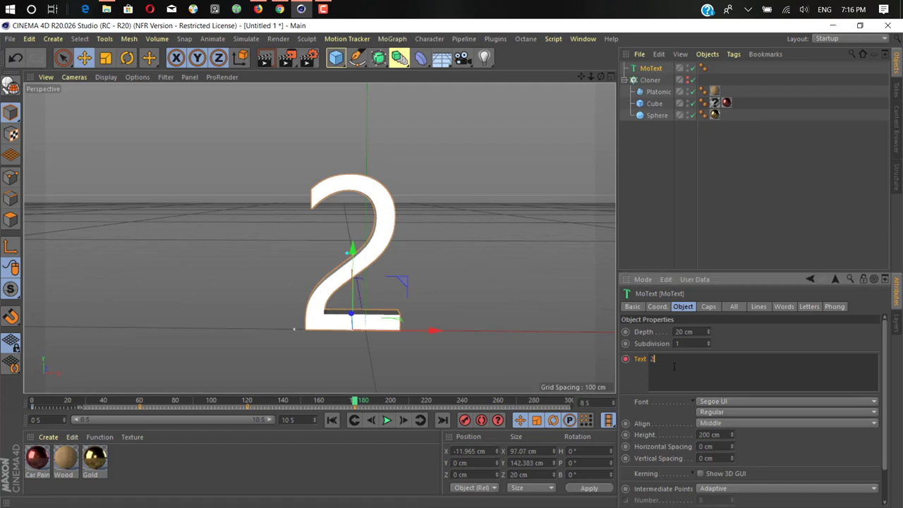
type("1")
left_click(626, 359)
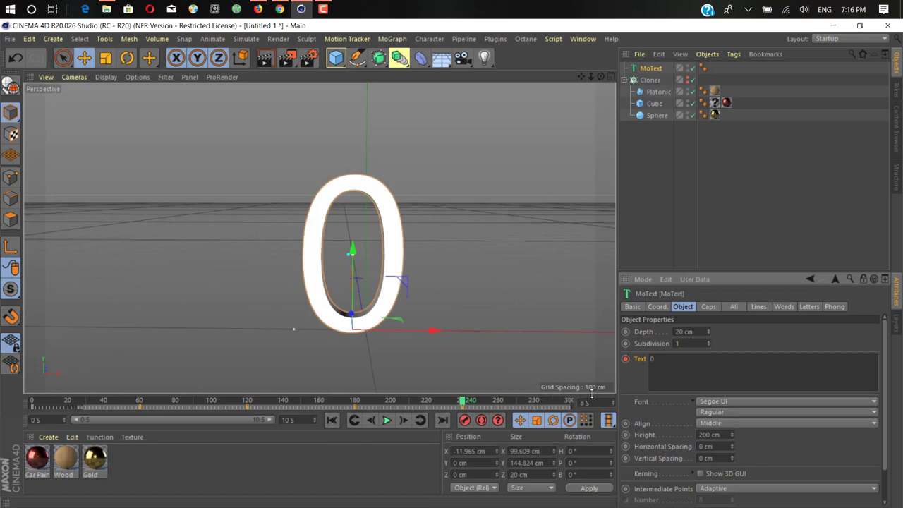
key("ctrl+z")
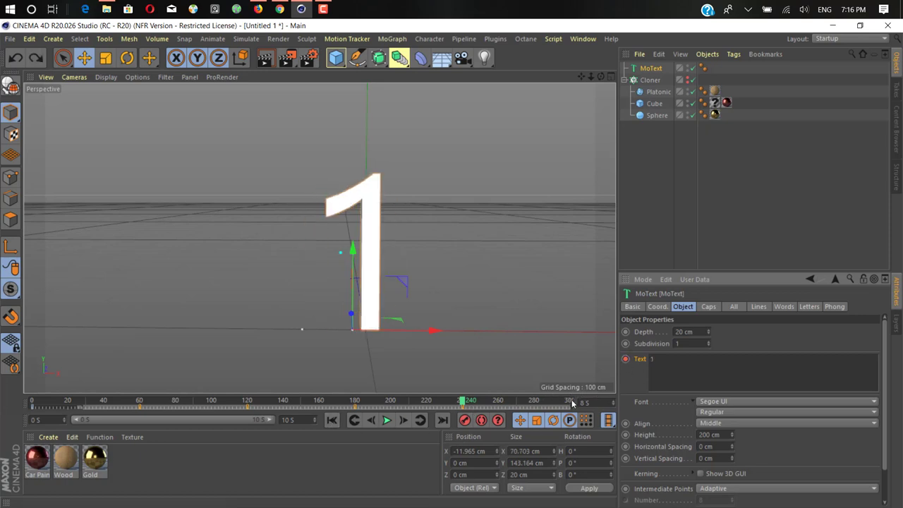
At 10 s, change the MoText's text to 0 and keyframe it
double_click(593, 402)
type("10")
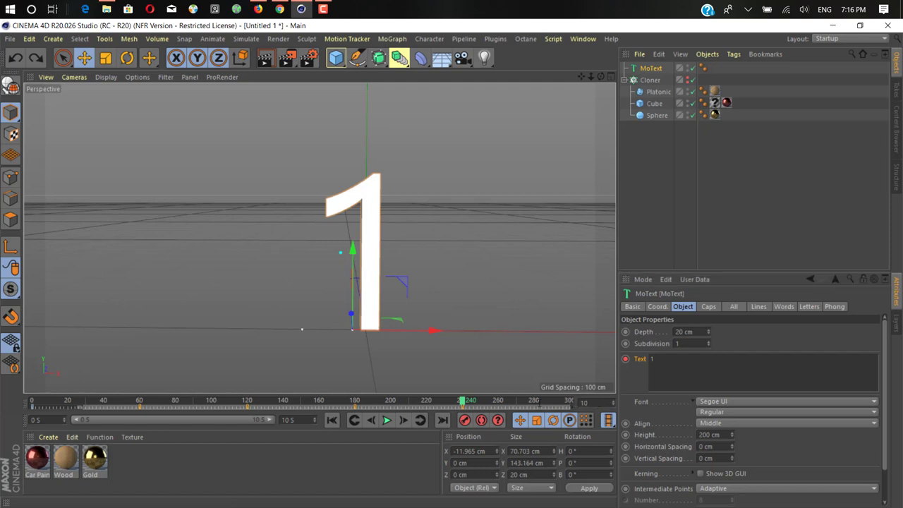
left_click_drag(661, 360, 622, 363)
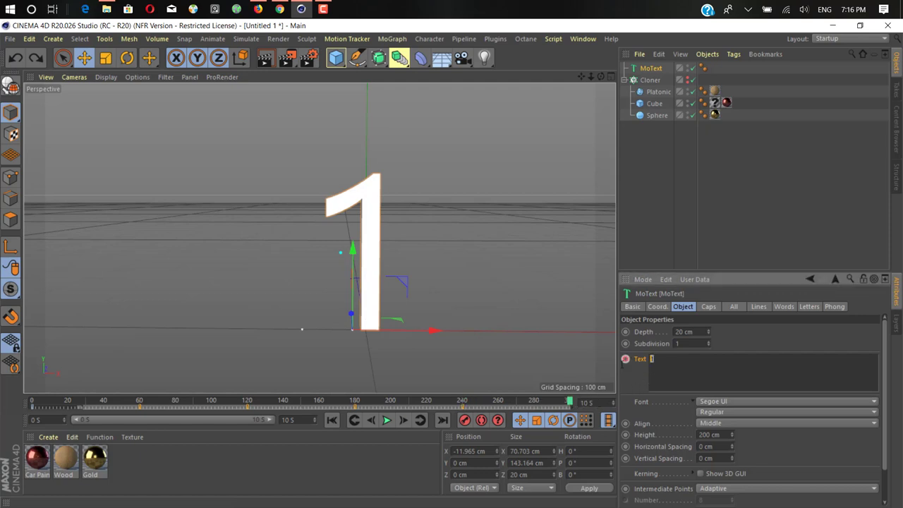
type("0")
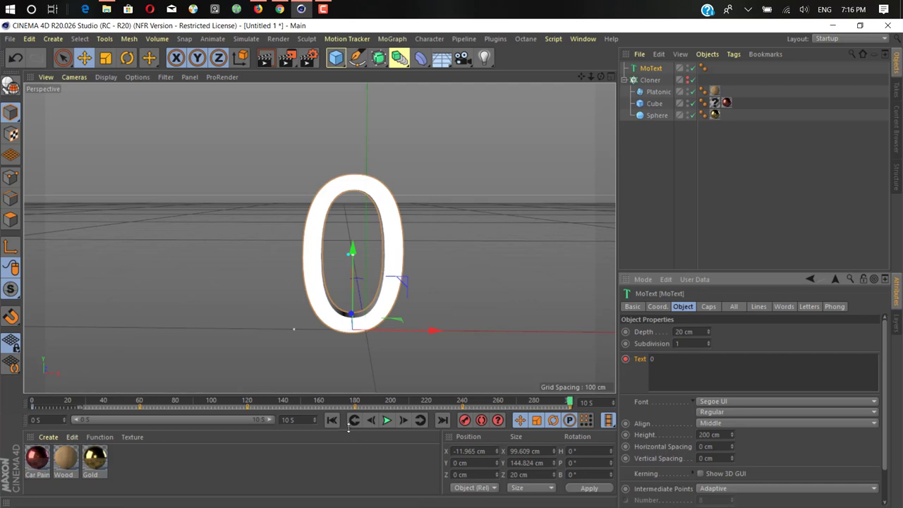
Play back the MoText countdown animation, then return the playhead to frame 0 with the MoText selected
left_click(386, 421)
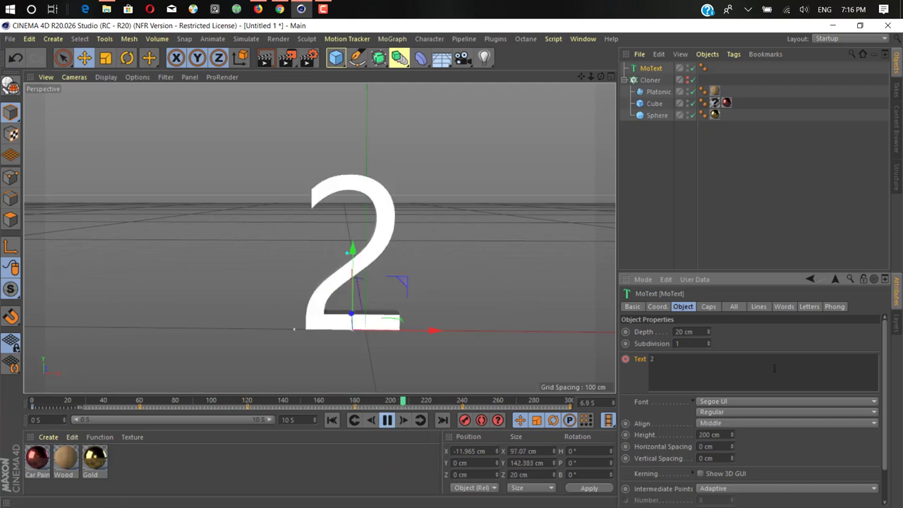
left_click(386, 420)
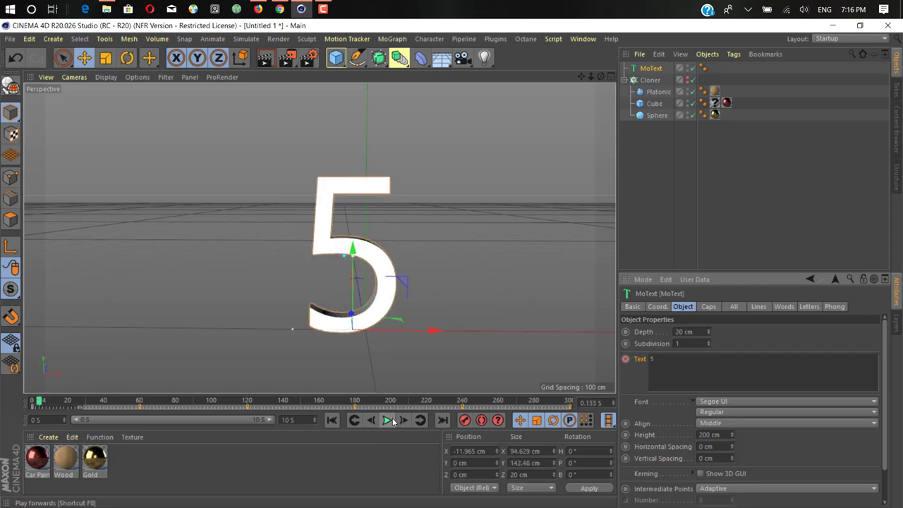
left_click(332, 420)
left_click(69, 403)
left_click(127, 374)
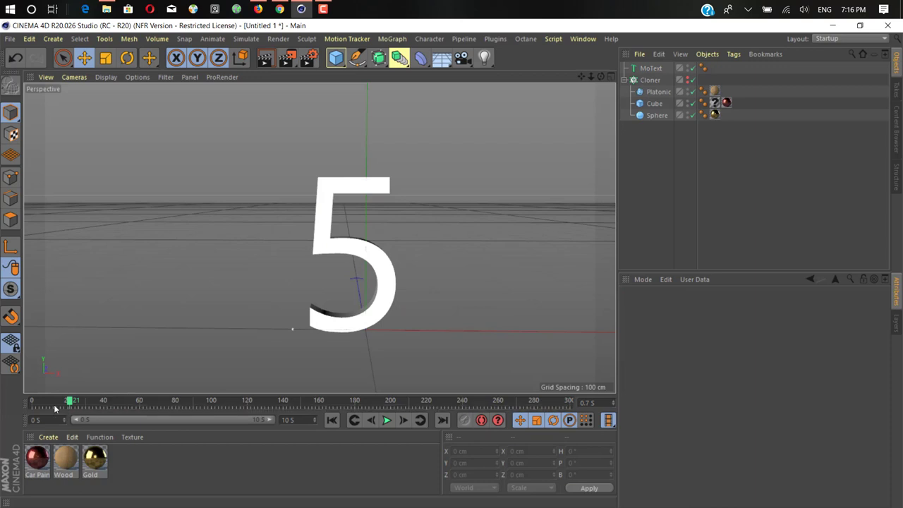
left_click_drag(71, 401, 10, 403)
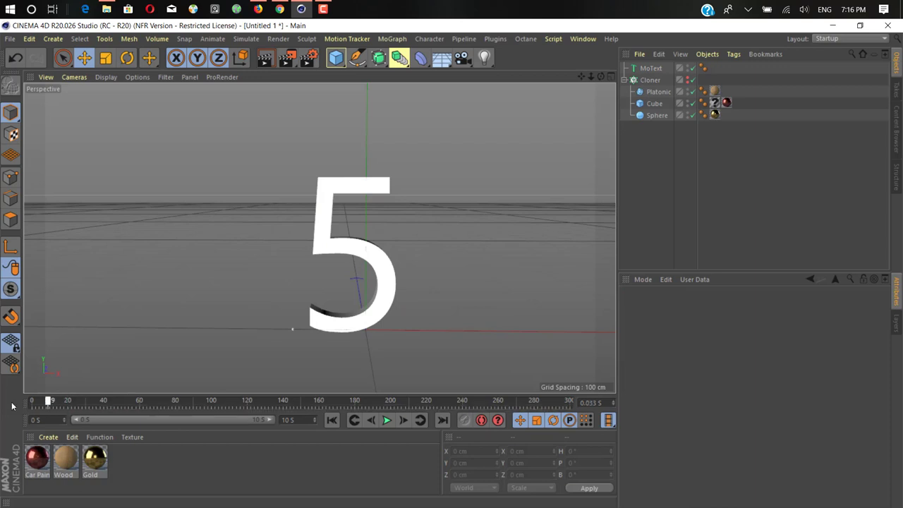
left_click(354, 221)
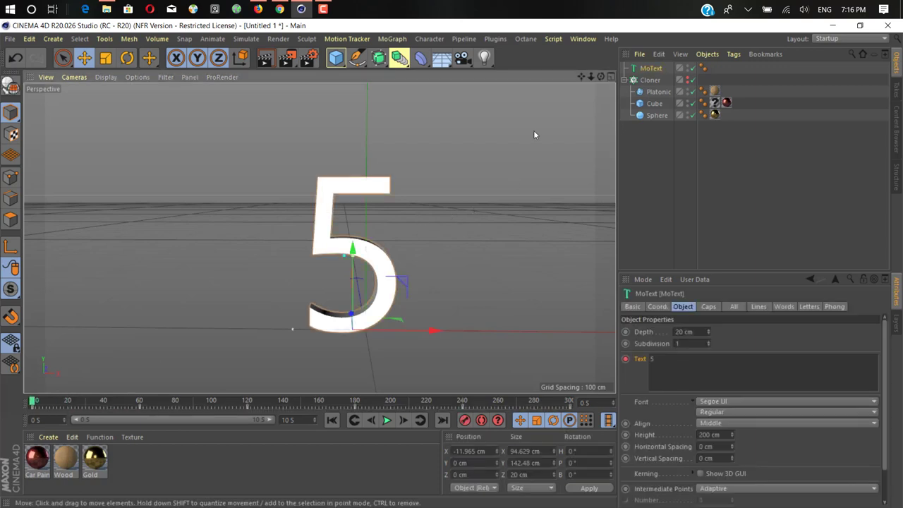
Switch the Cloner to Object mode, assign the MoText as its object and make the Cloner visible
left_click(649, 80)
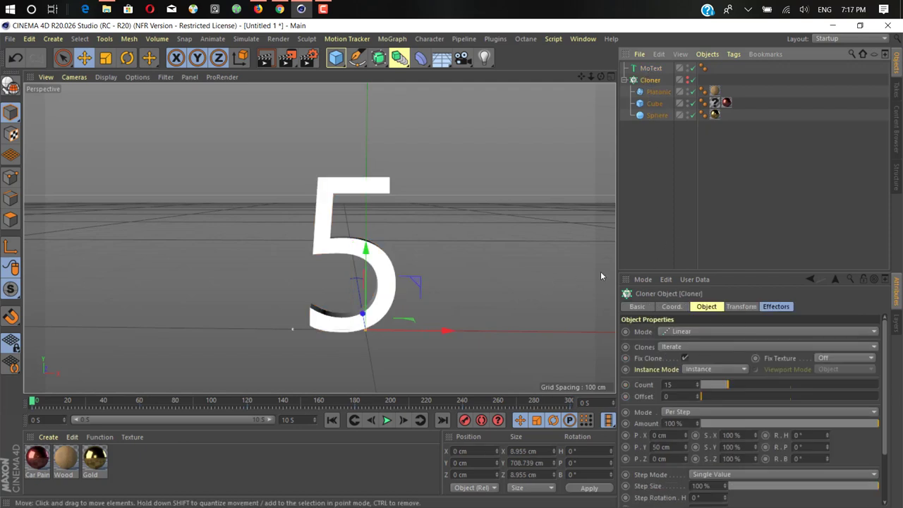
left_click(705, 331)
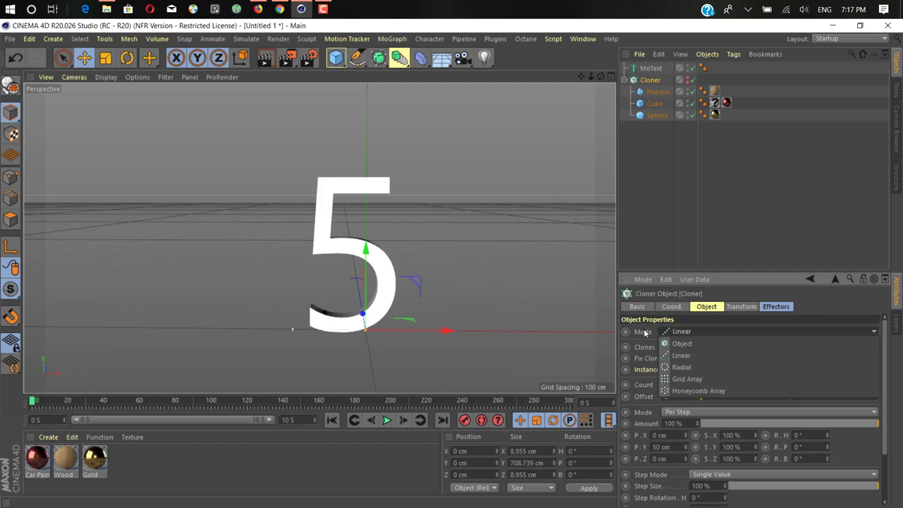
left_click(709, 345)
left_click_drag(650, 68, 698, 384)
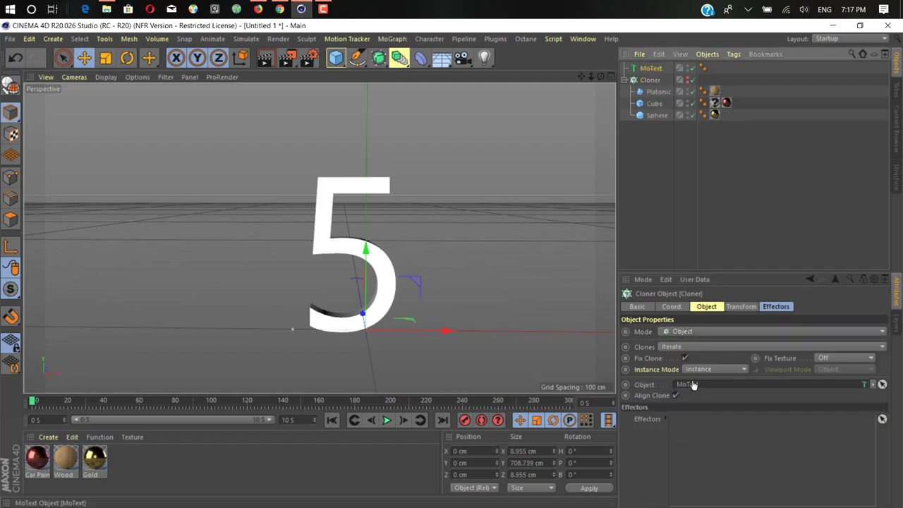
mouse_move(417, 343)
left_mouse_down("alt")
mouse_move(370, 316)
mouse_move(419, 345)
left_mouse_up("alt")
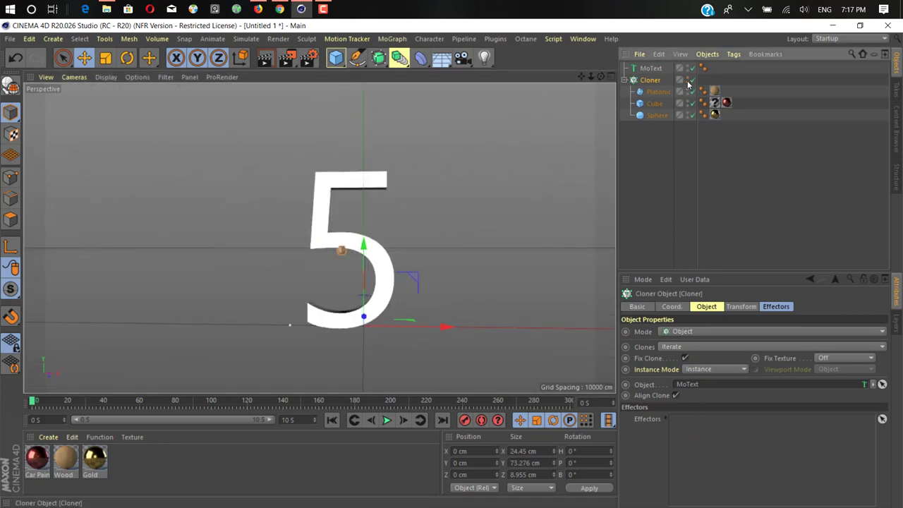
left_click_drag(298, 283, 398, 255, "alt")
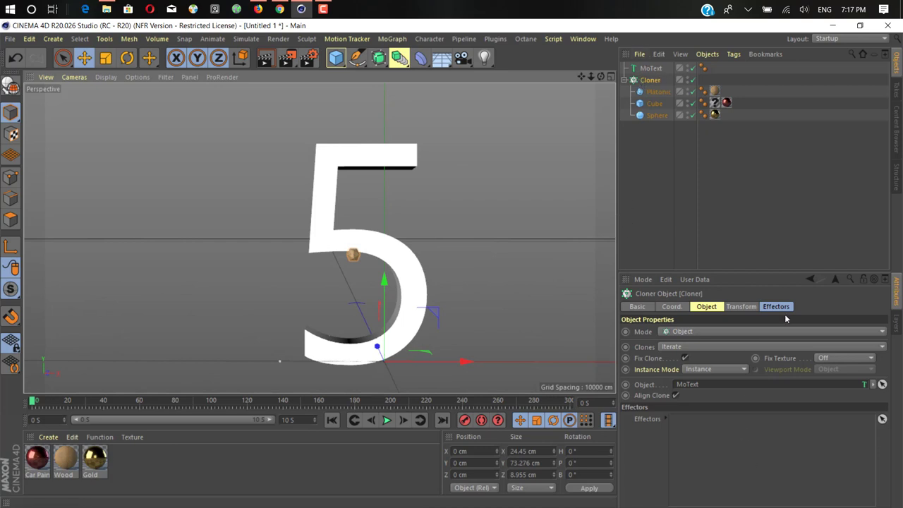
Nest the MoText inside a new Connect object and hide the Connect in the editor and renderer
left_click(649, 68)
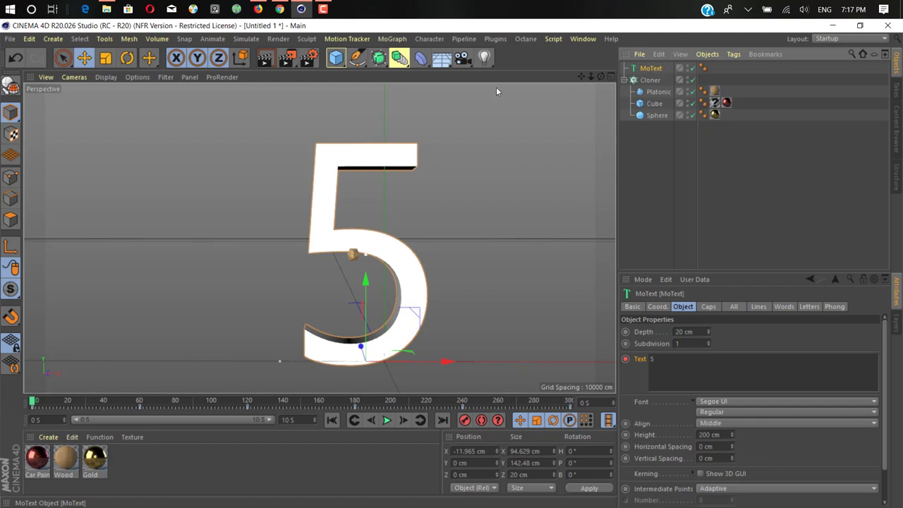
left_click(399, 58)
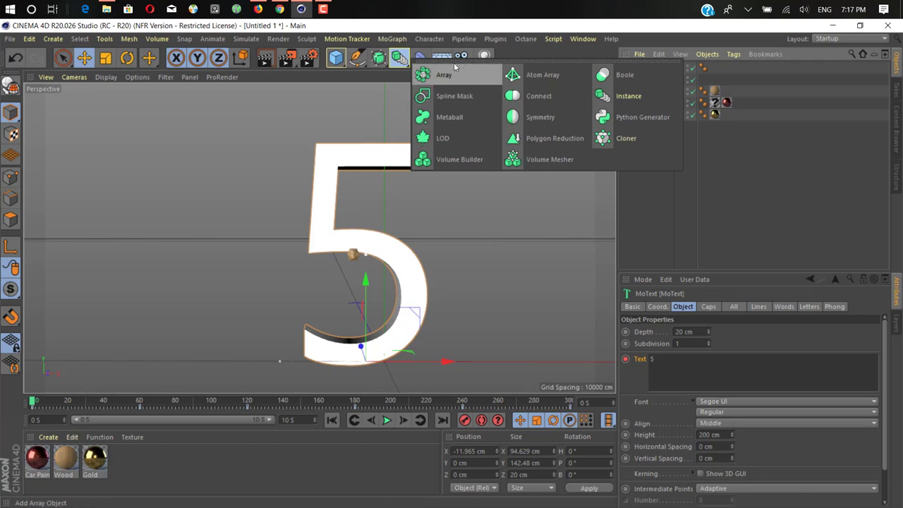
left_click(530, 103, "alt")
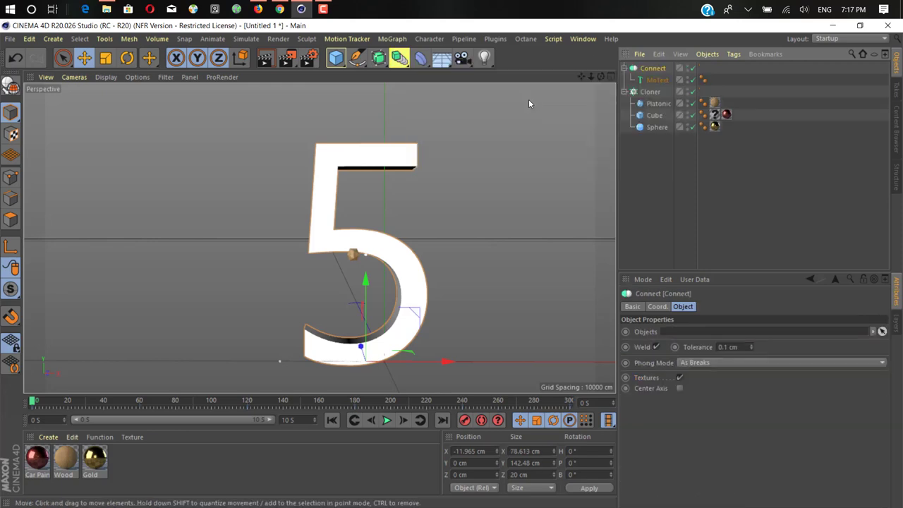
left_click_drag(353, 303, 318, 296, "alt")
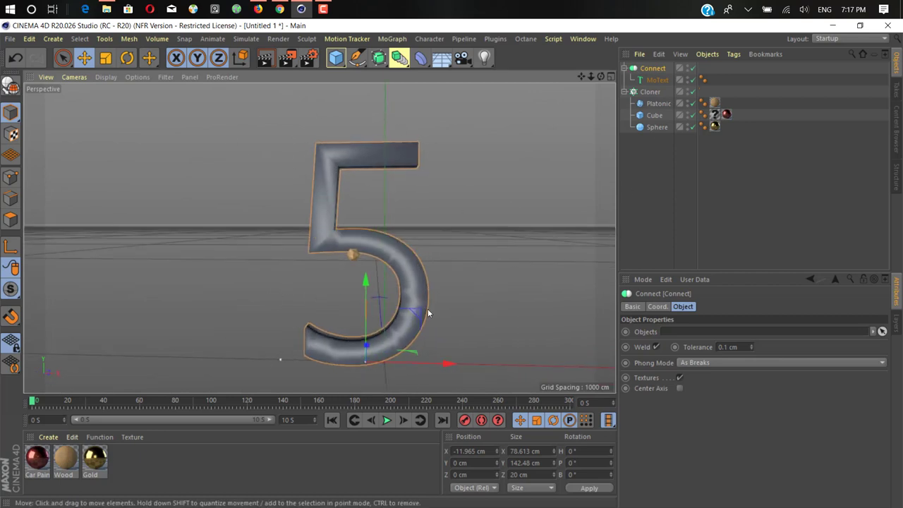
left_click(665, 167)
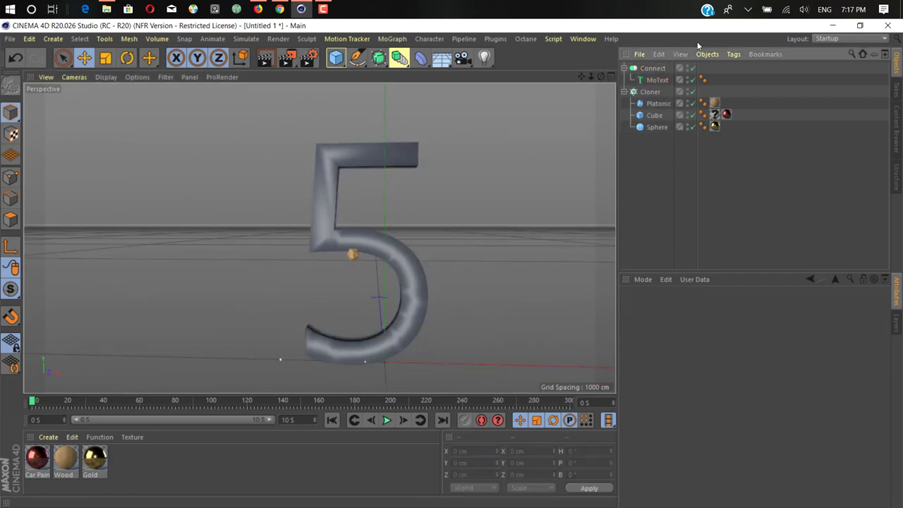
left_click(688, 69)
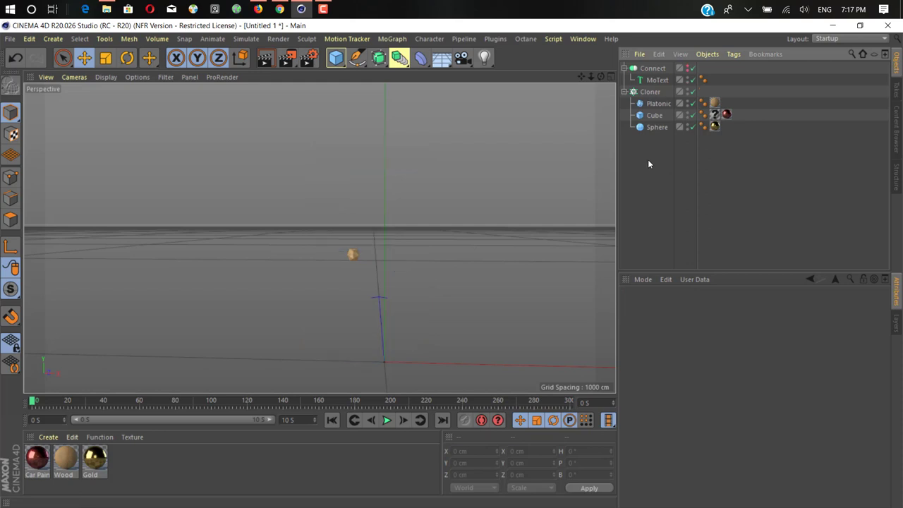
Replace the Cloner's assigned object with the Connect object and inspect the clone placement
left_click(650, 92)
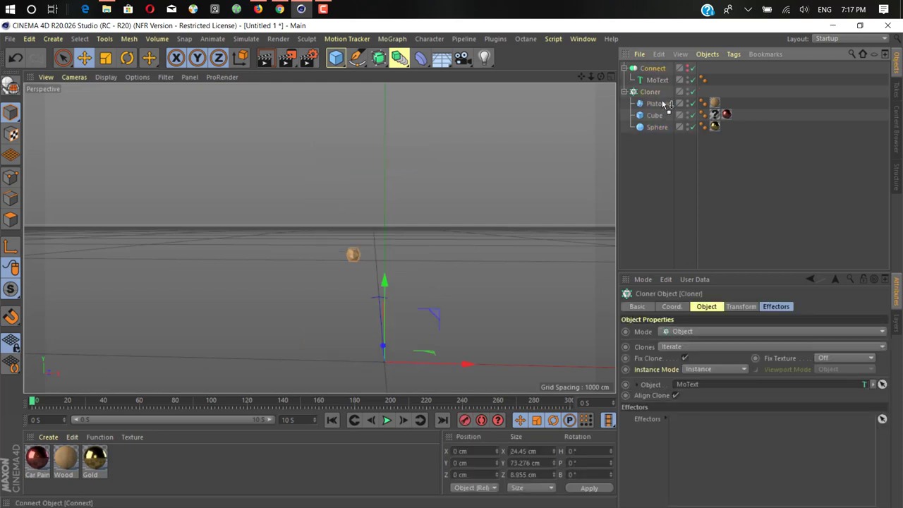
left_click_drag(652, 69, 711, 388)
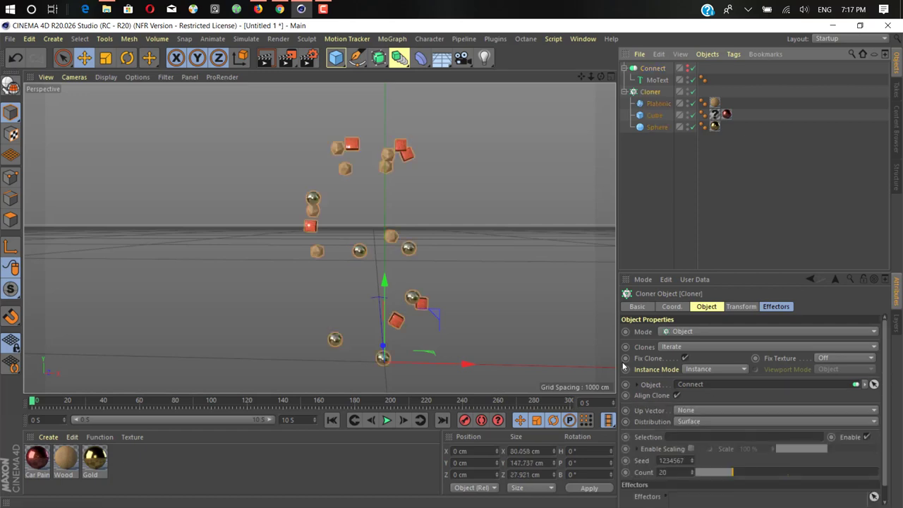
left_click_drag(319, 238, 423, 268, "alt")
scroll(448, 310, "down", 3)
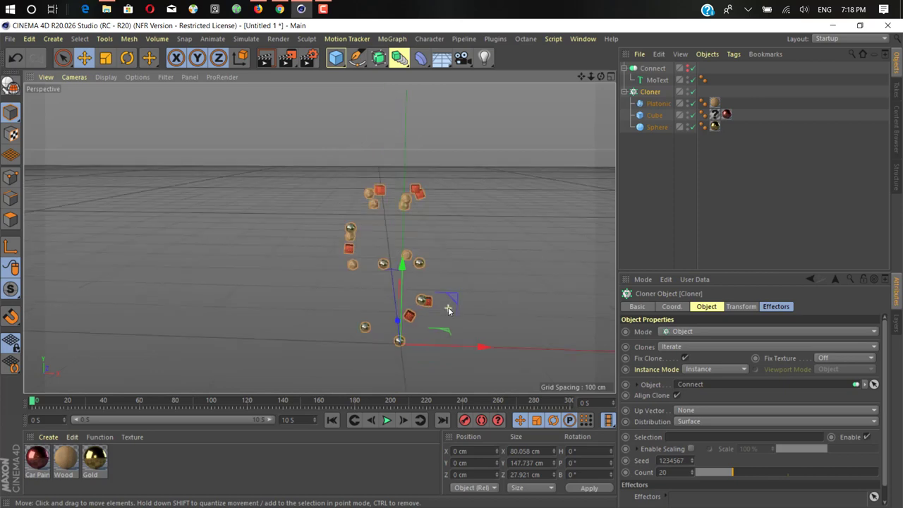
scroll(448, 310, "up", 5)
scroll(459, 301, "down", 3)
left_click_drag(459, 302, 465, 282, "alt")
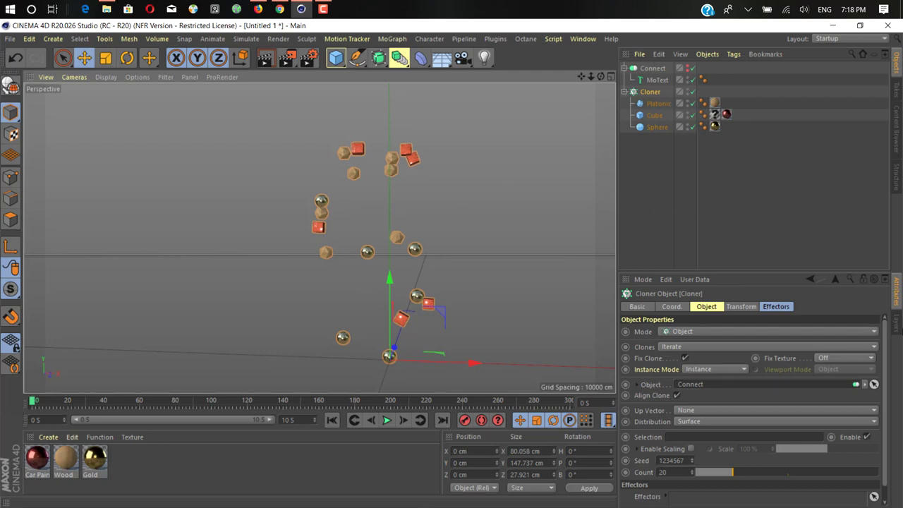
Set the Cloner's distribution to Volume
scroll(886, 332, "down", 1)
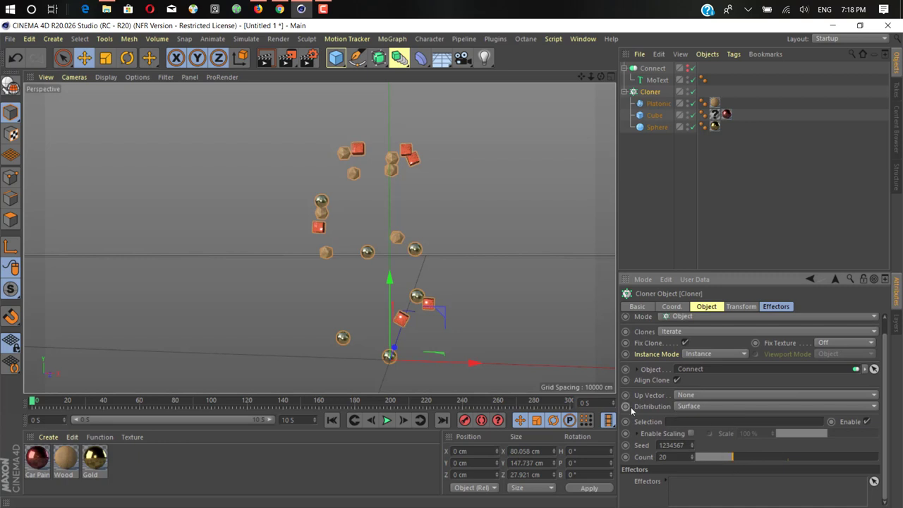
left_click(693, 407)
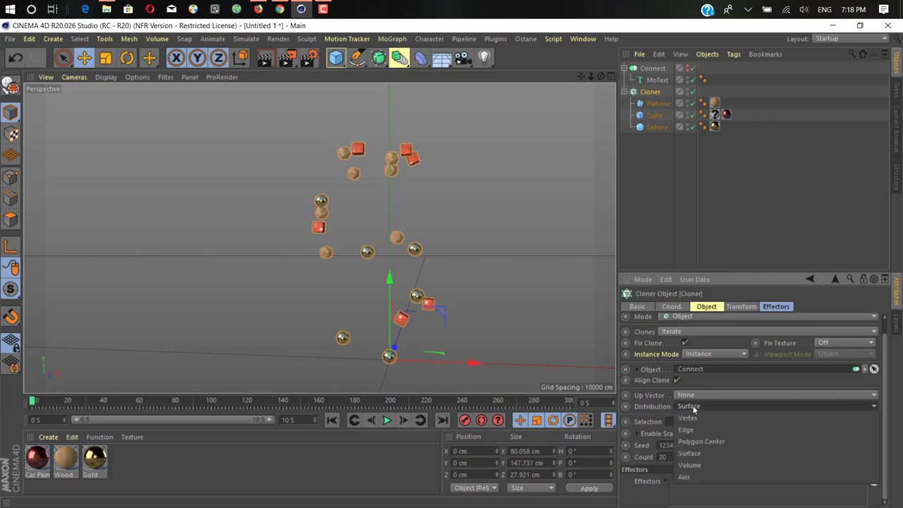
left_click(693, 464)
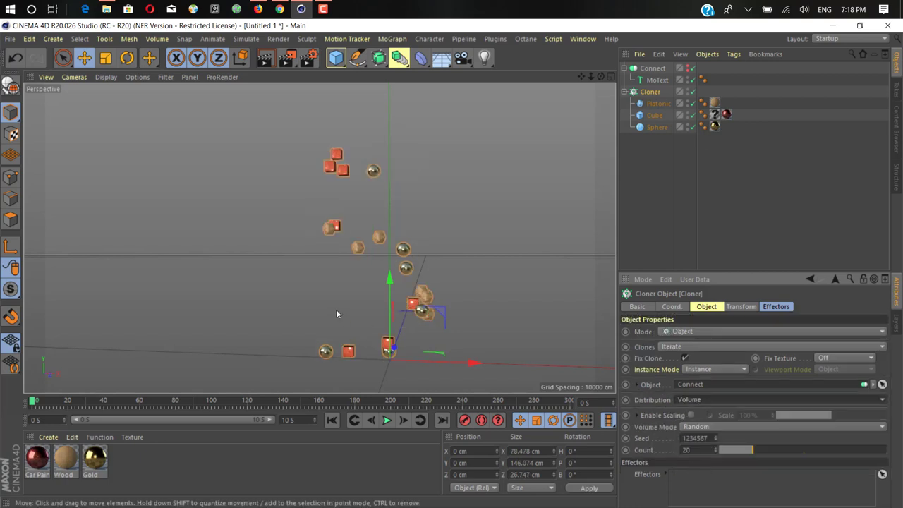
mouse_move(337, 312)
left_mouse_down("alt")
mouse_move(404, 284)
mouse_move(345, 312)
left_mouse_up("alt")
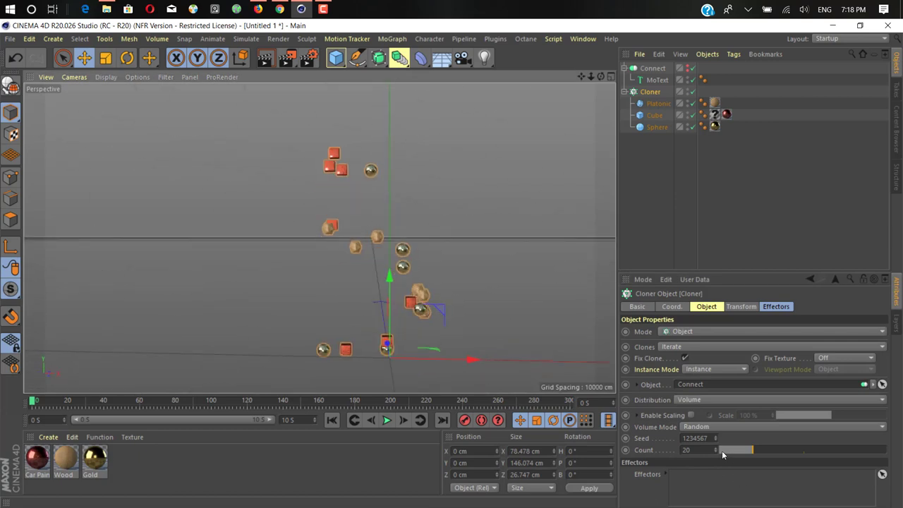
Raise the Cloner's count to 200 so the clones fill the number
left_click_drag(760, 453, 887, 449)
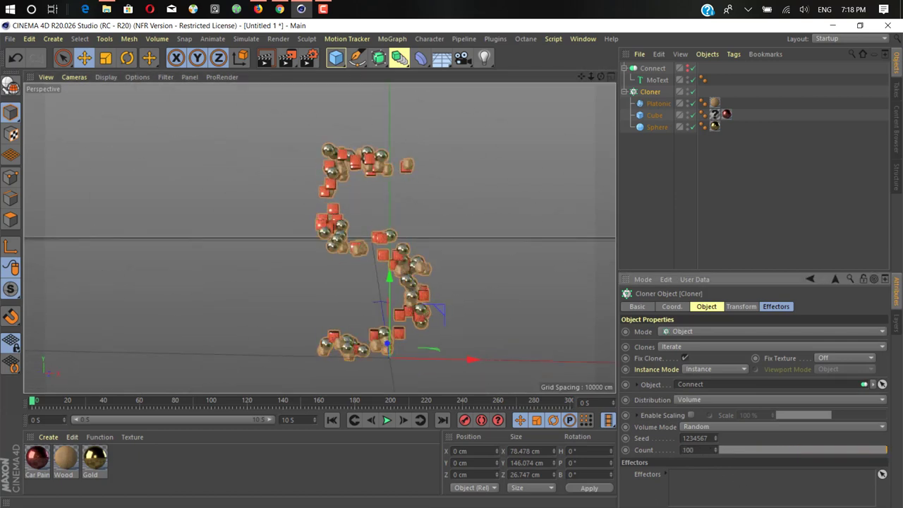
left_click_drag(716, 448, 716, 384)
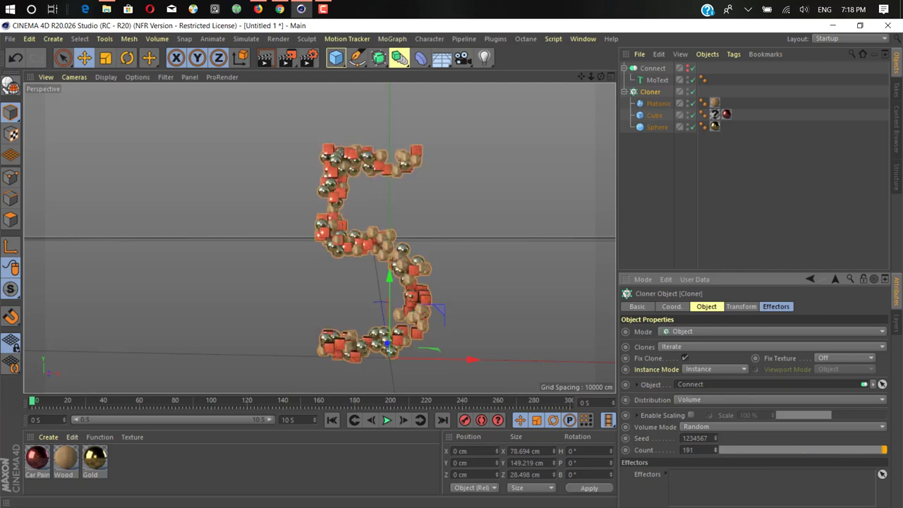
mouse_move(715, 449)
left_mouse_down()
mouse_move(714, 428)
mouse_move(705, 450)
left_mouse_up()
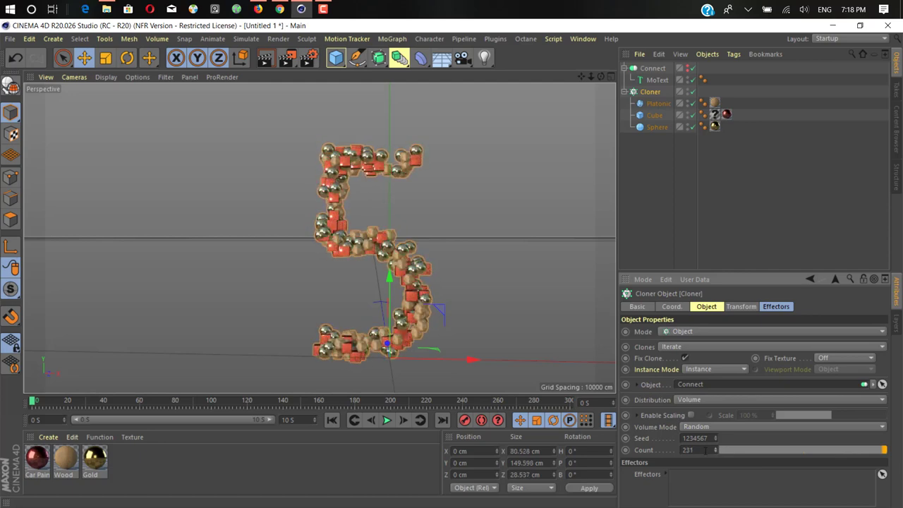
double_click(705, 450)
type("200")
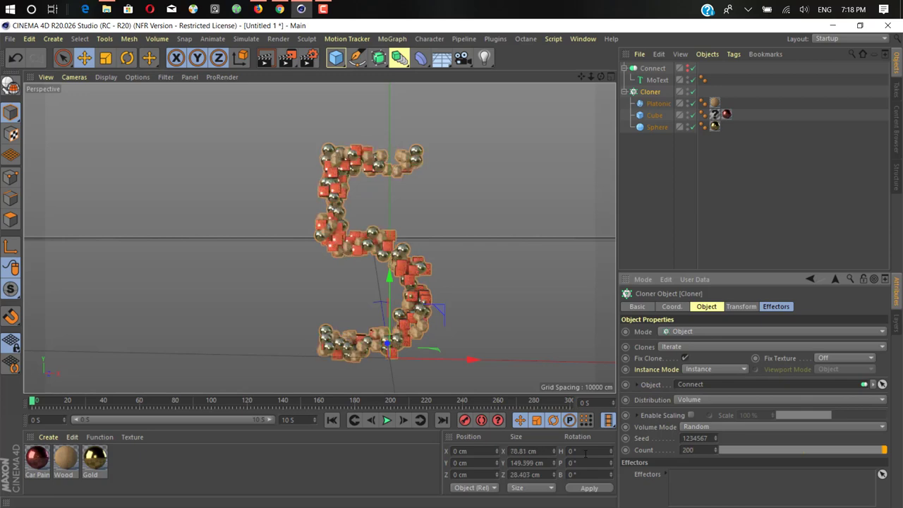
left_click_drag(366, 324, 383, 301, "alt")
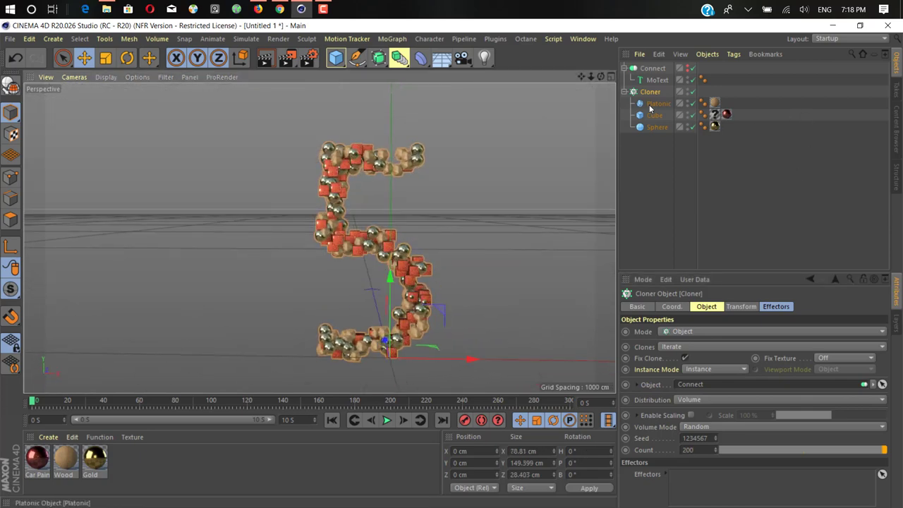
Move the Cube above the Platonic in the Cloner's hierarchy and check the number from several angles
left_click_drag(652, 111, 652, 102)
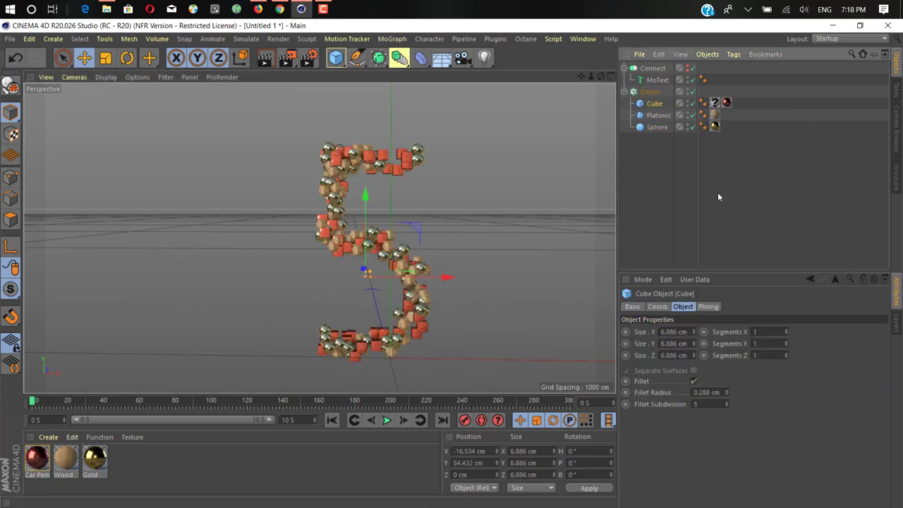
left_click_drag(286, 258, 360, 219, "alt")
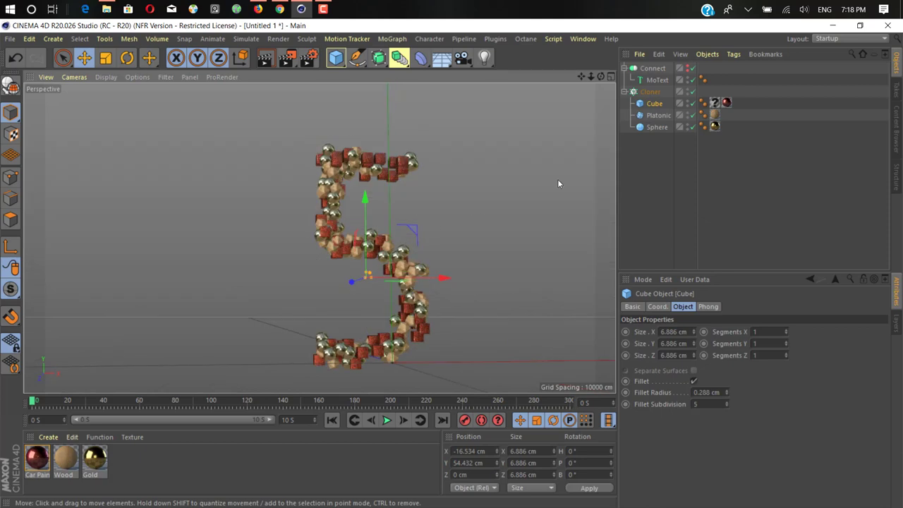
left_click_drag(310, 281, 293, 310, "alt")
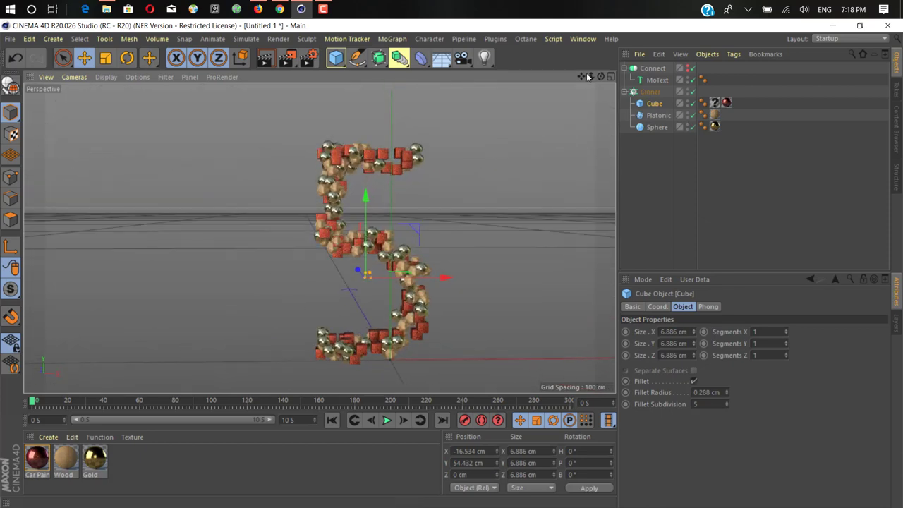
left_click_drag(583, 76, 542, 64)
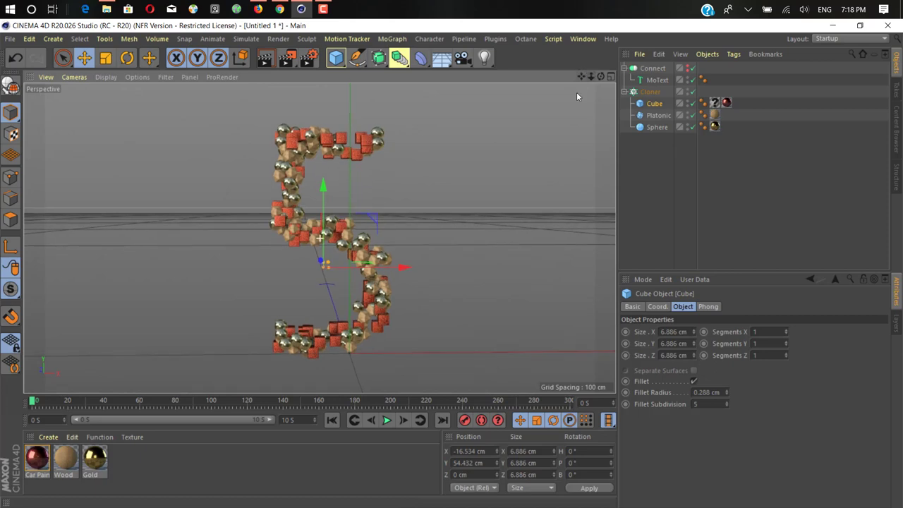
left_click_drag(324, 282, 347, 306, "alt")
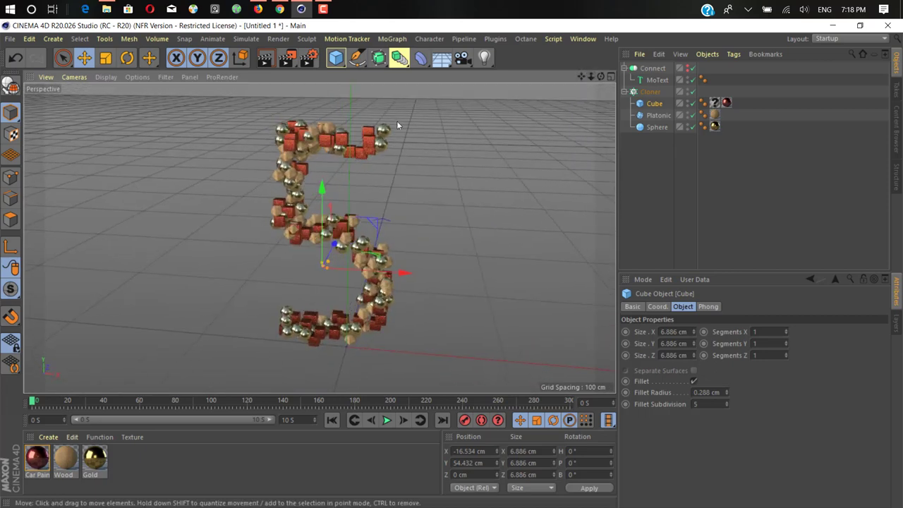
Add a Random effector, assign it to the Cloner's effectors, and check the scattered clones from several angles
left_click(386, 44)
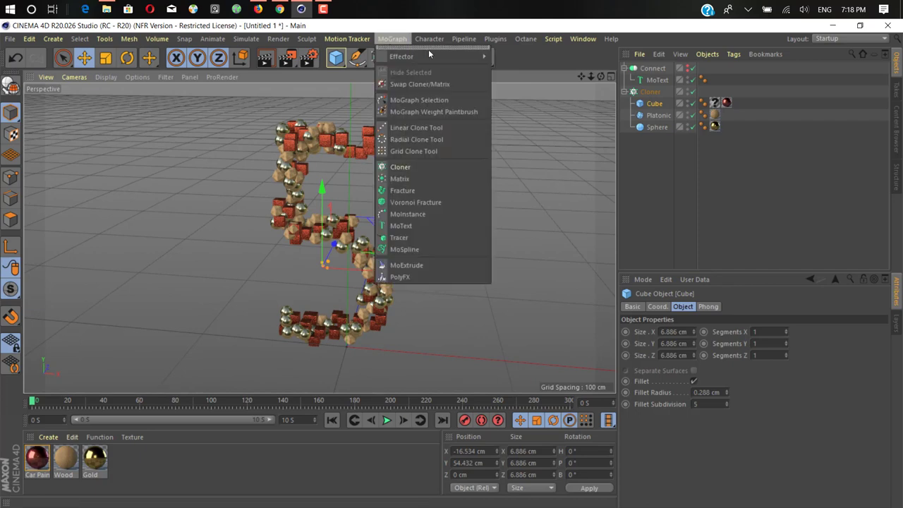
mouse_move(416, 56)
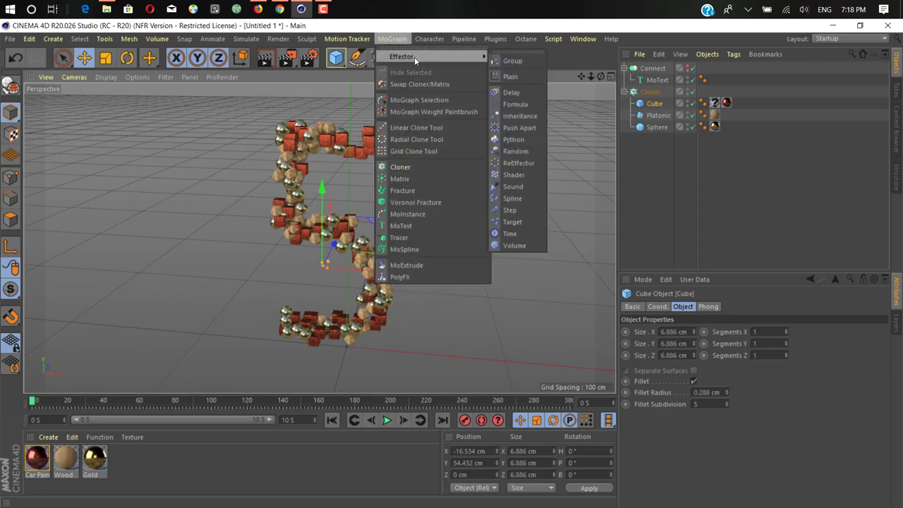
left_click(517, 152)
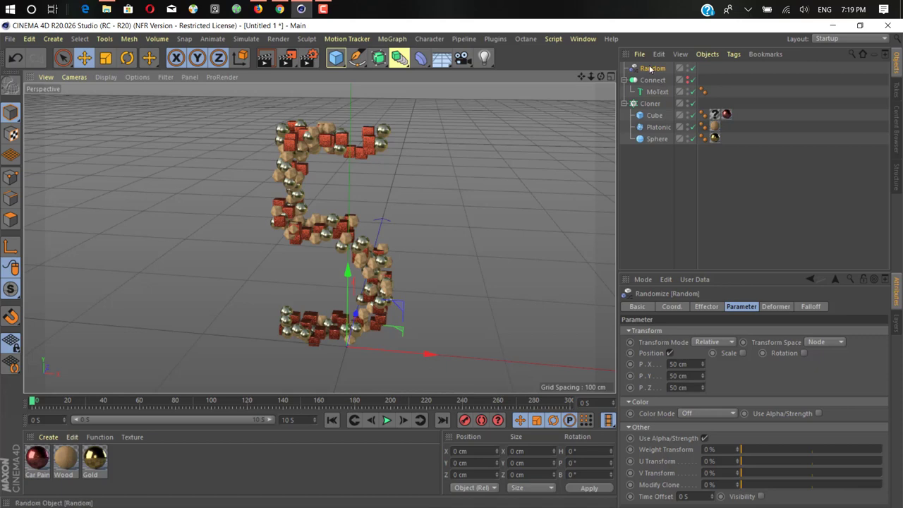
left_click(649, 104)
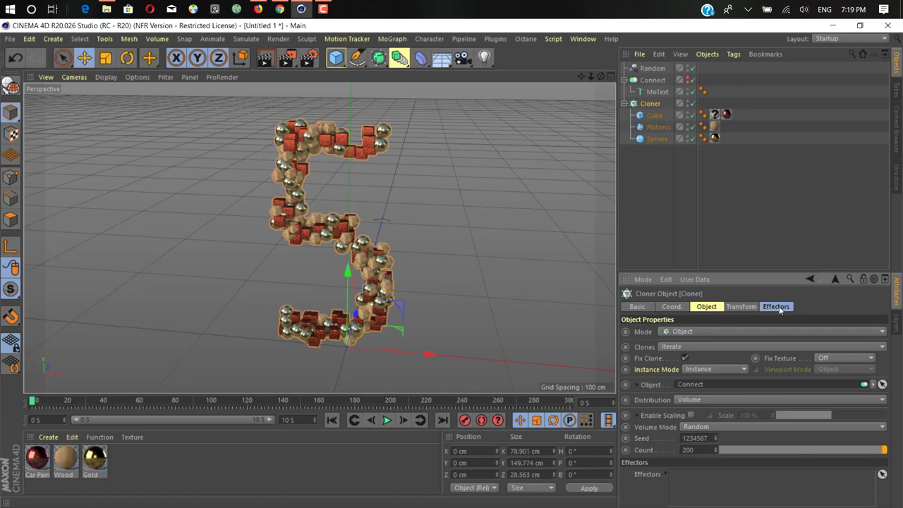
left_click(652, 68)
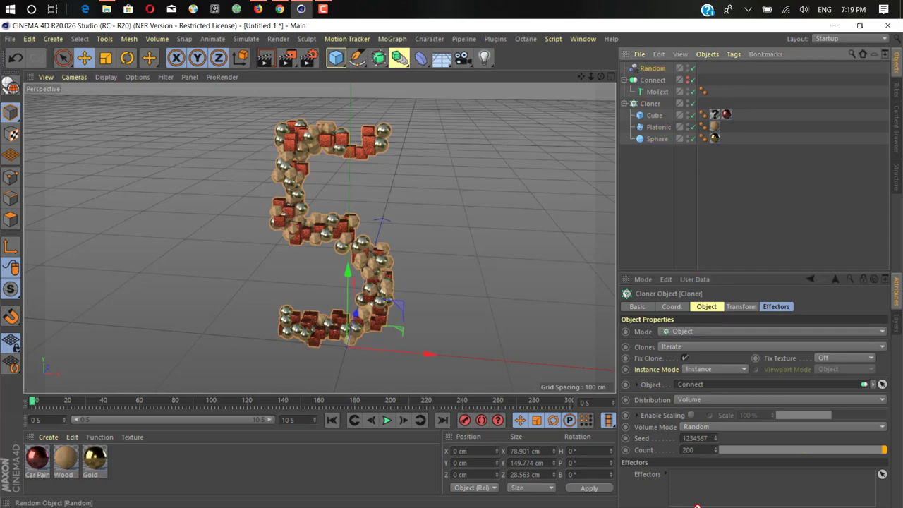
left_click_drag(696, 486, 699, 488)
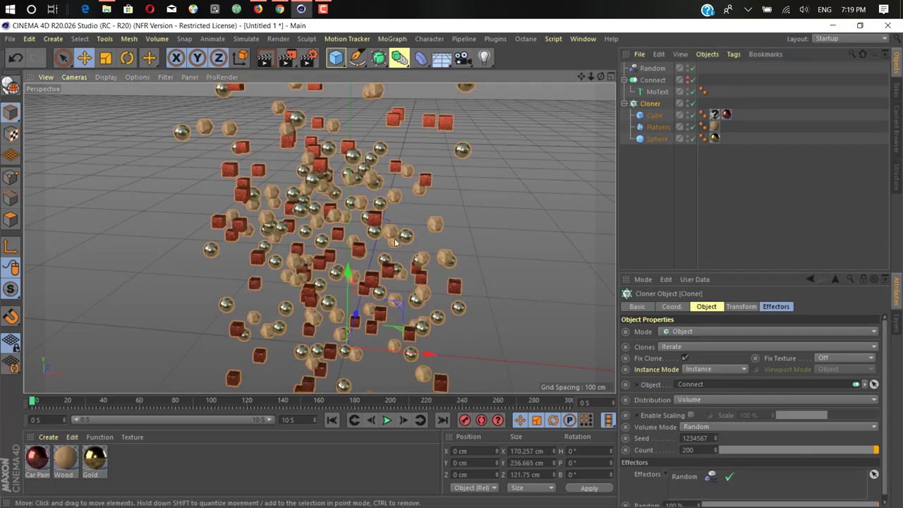
left_click_drag(415, 297, 344, 278, "alt")
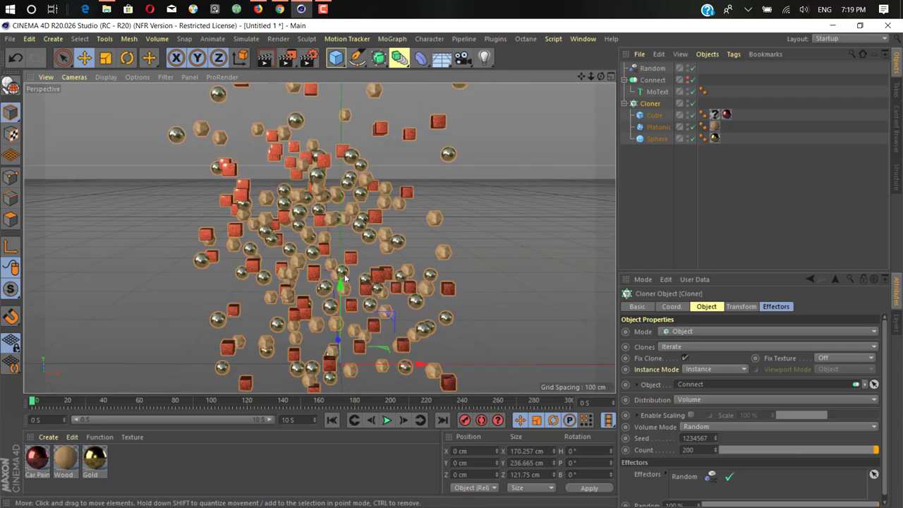
scroll(348, 278, "up", 4)
scroll(348, 278, "down", 8)
scroll(348, 278, "up", 4)
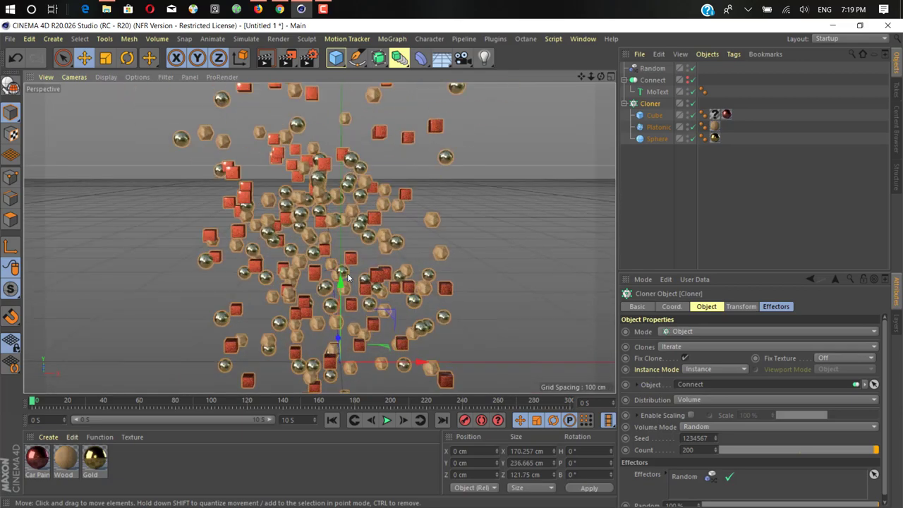
left_click_drag(348, 282, 395, 249, "alt")
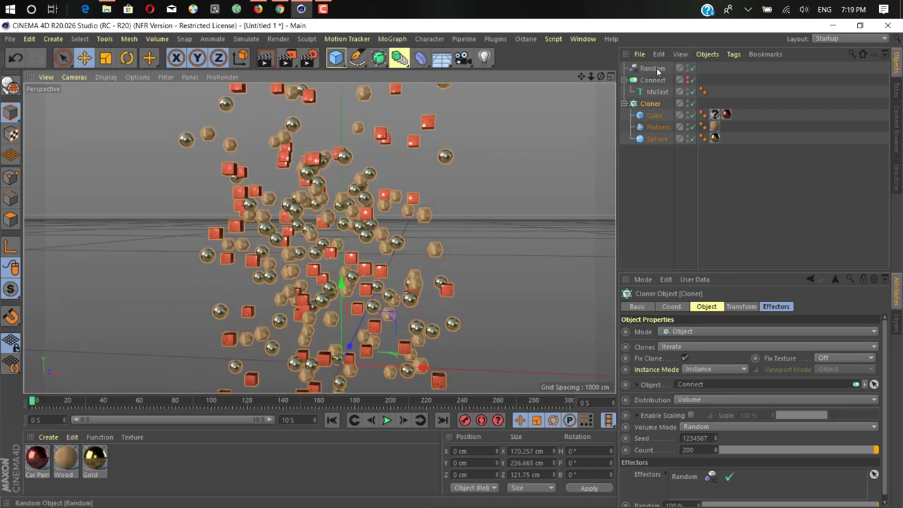
Turn off the Random effector's position variation and enable uniform scale variation of 0.5
left_click(654, 69)
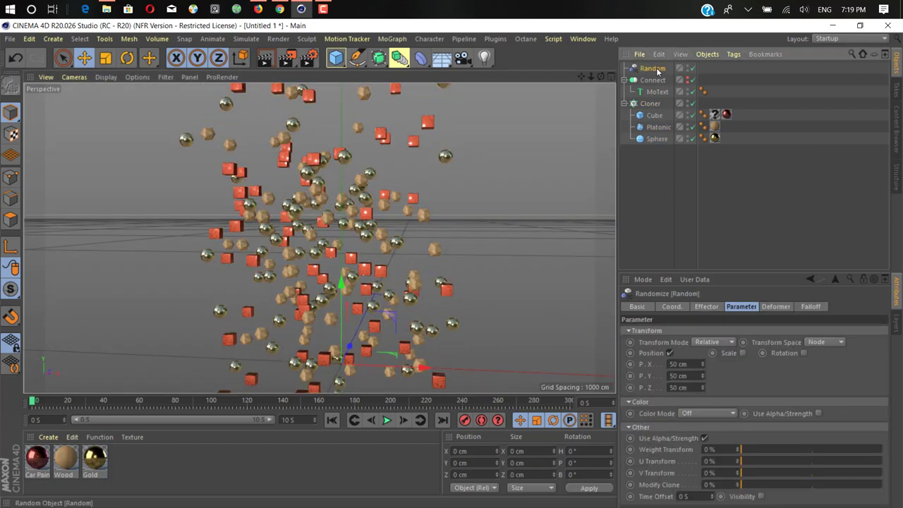
left_click(670, 352)
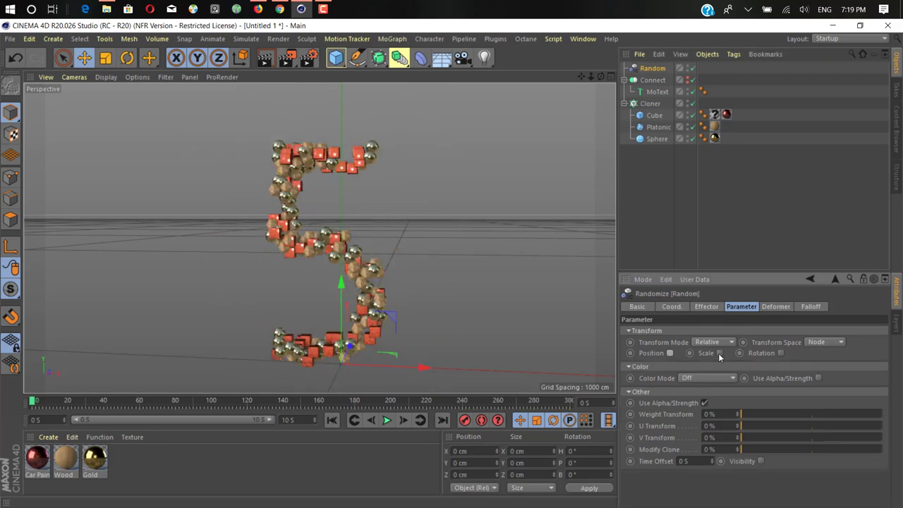
left_click(719, 353)
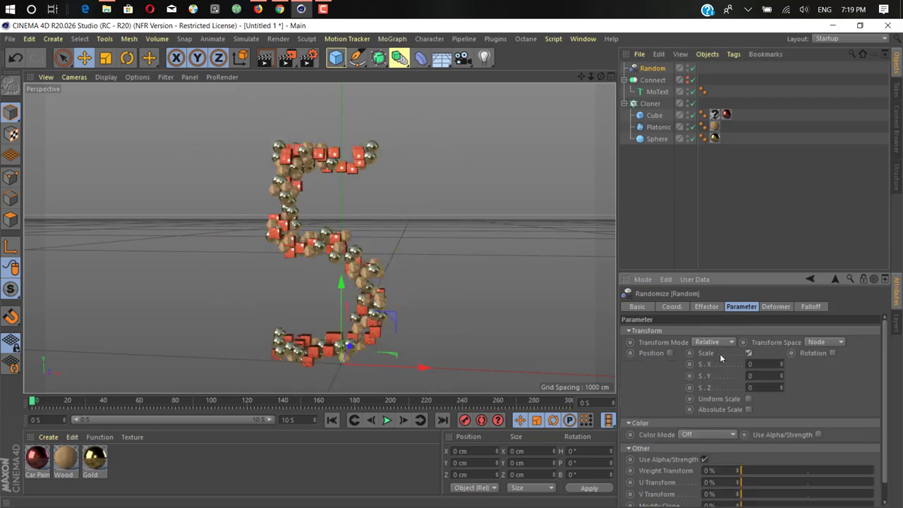
left_click(749, 397)
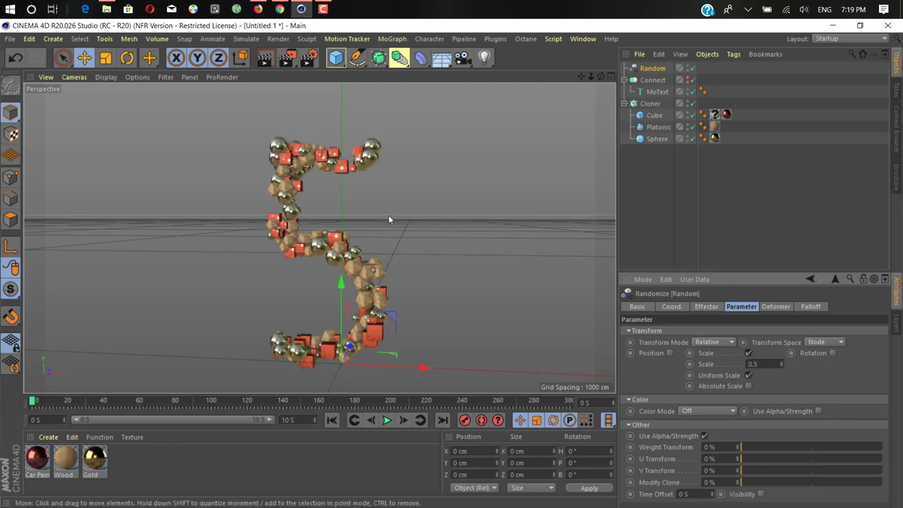
mouse_move(389, 217)
left_mouse_down("alt")
mouse_move(235, 292)
mouse_move(179, 265)
mouse_move(423, 271)
left_mouse_up("alt")
Enable rotation variation on the Random effector with 90° for heading, pitch and bank
left_click(833, 353)
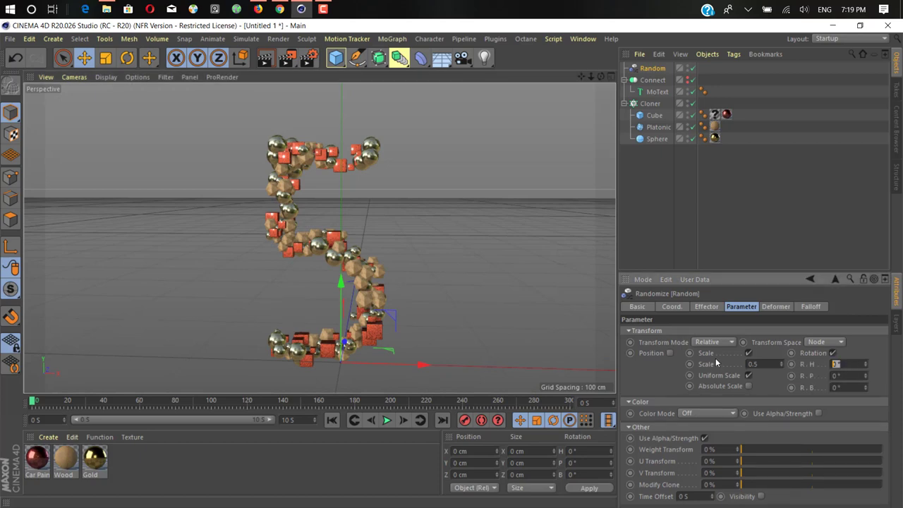
type("90")
key("Tab")
type("90")
key("Tab")
type("90")
key("Return")
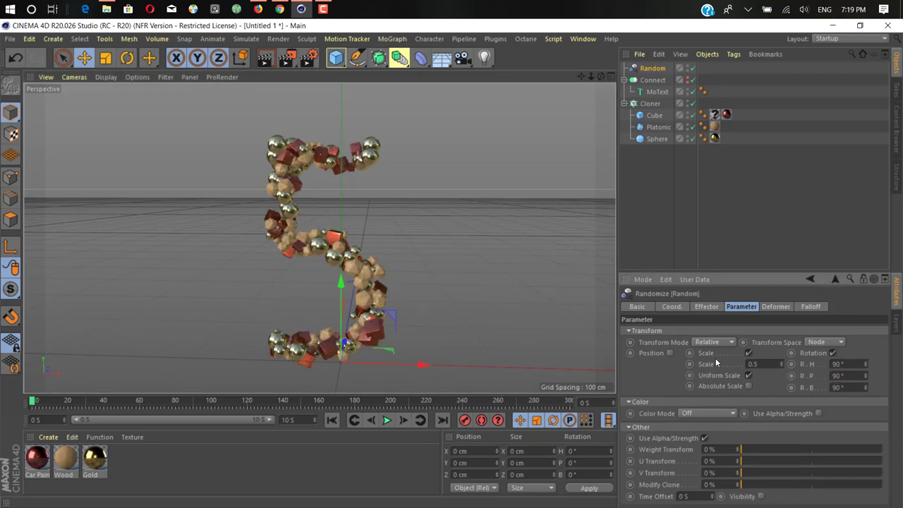
left_click_drag(411, 350, 461, 330, "alt")
Raise the Connect object about 53 cm on Y so the cloned number sits above the ground
left_click(649, 103)
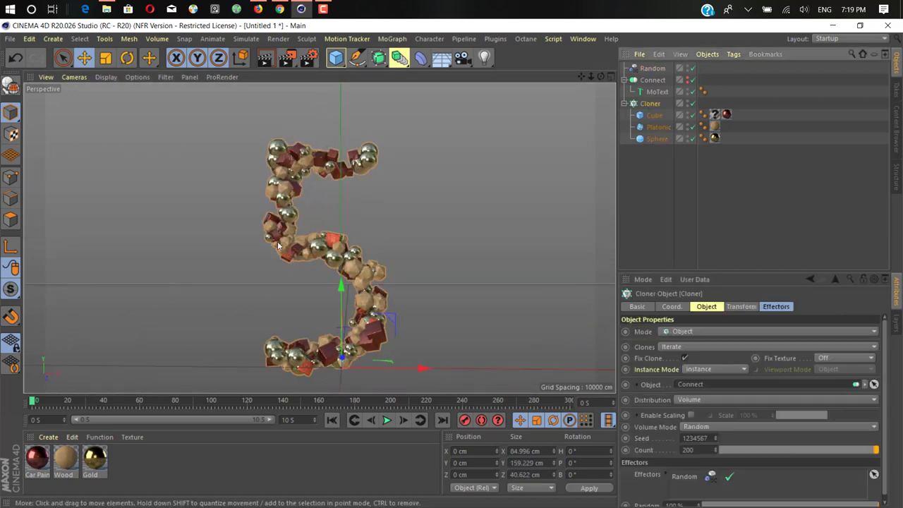
left_click_drag(343, 282, 339, 192)
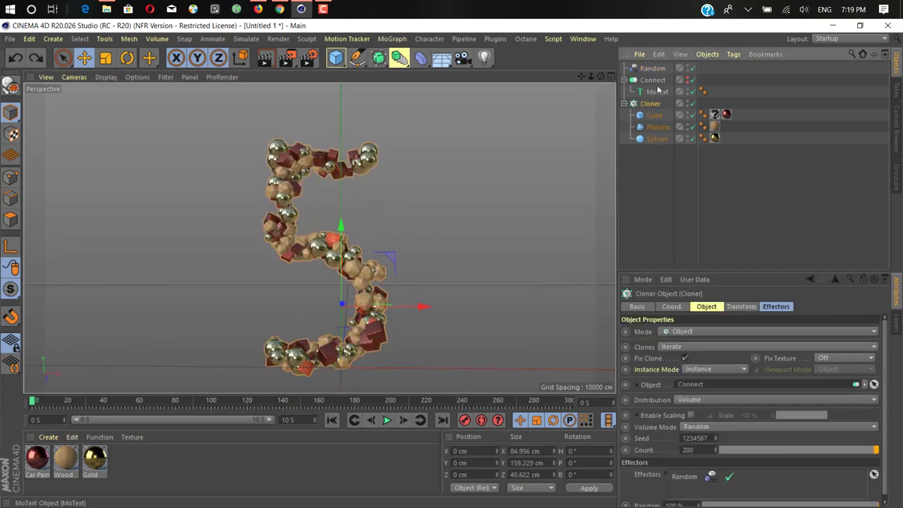
left_click(652, 80)
left_click_drag(321, 290, 322, 191)
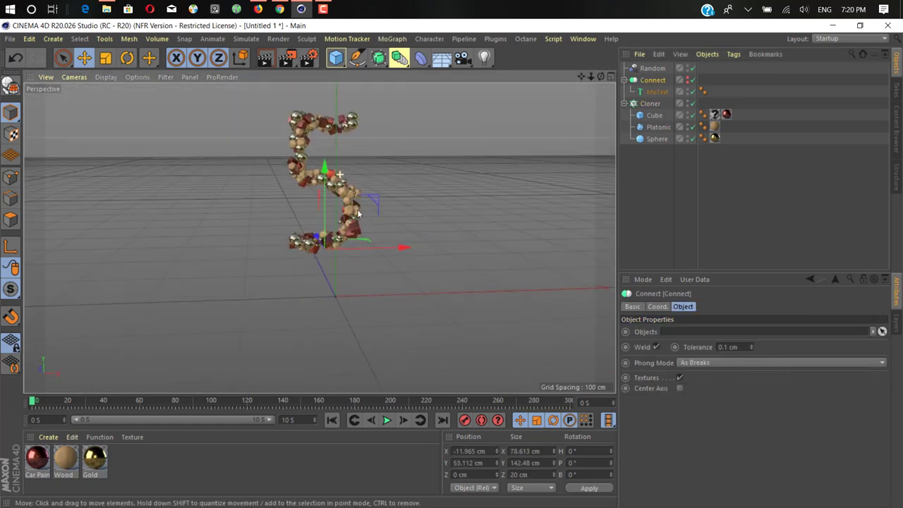
middle_click_drag(322, 176, 320, 238, "alt")
left_click_drag(581, 76, 400, 82)
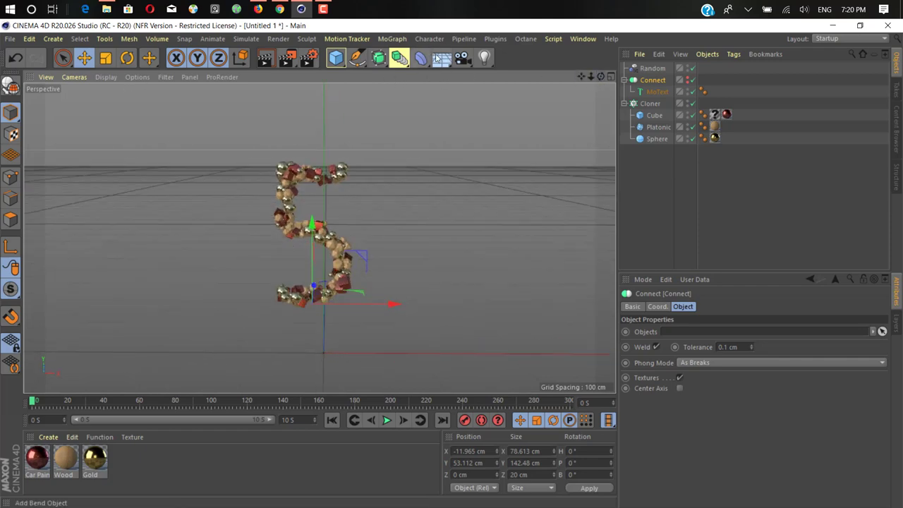
Add a Floor object beneath the raised number and frame both in the perspective view
left_click(440, 59)
left_click_drag(289, 384, 292, 360, "alt")
left_click_drag(591, 76, 590, 31)
left_click_drag(595, 79, 319, 238)
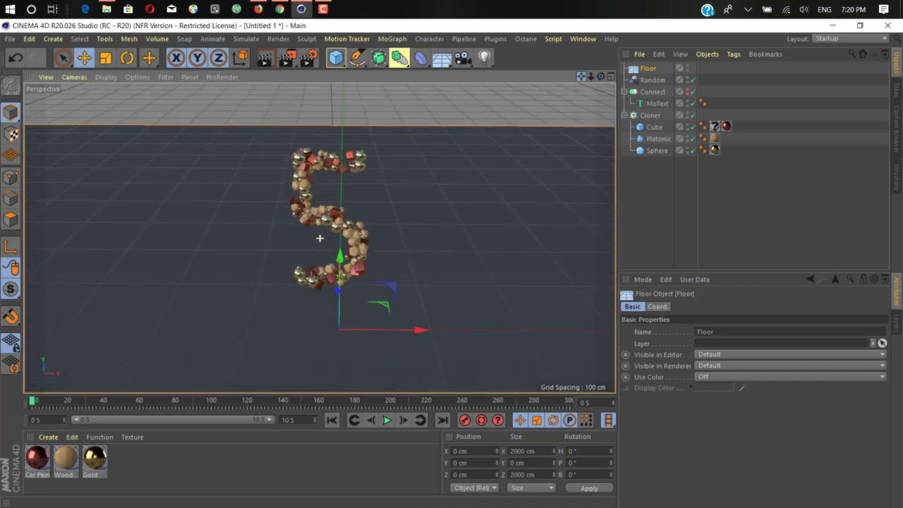
left_click_drag(589, 77, 597, 74)
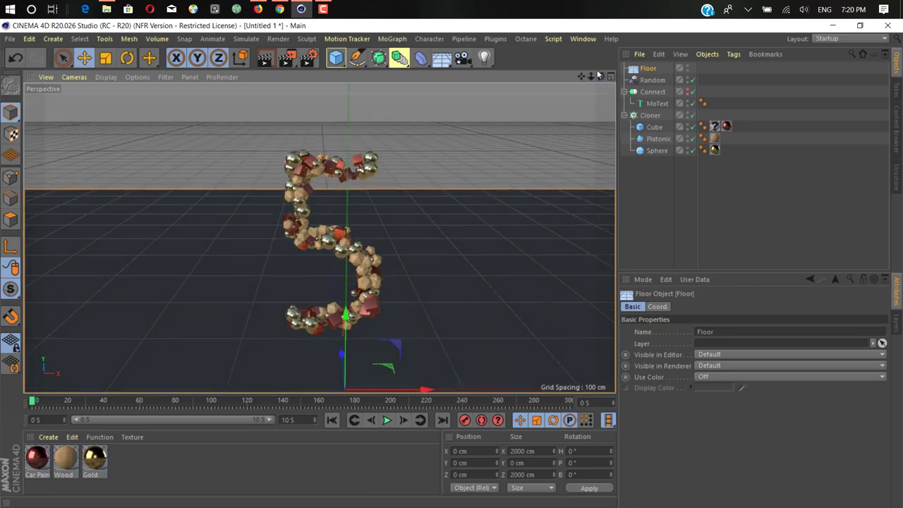
Add a Rigid Body tag to the Cloner and copy the dynamics tag to the Floor as a collider
right_click(644, 120)
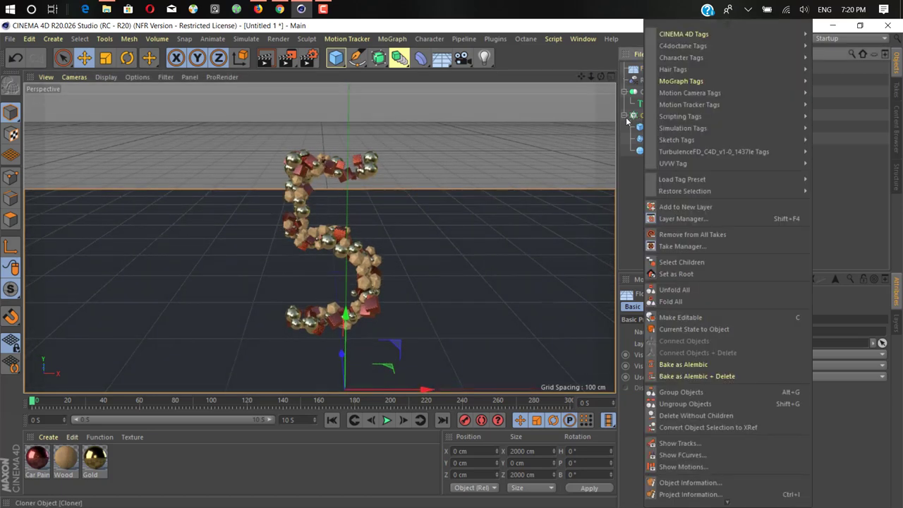
mouse_move(741, 127)
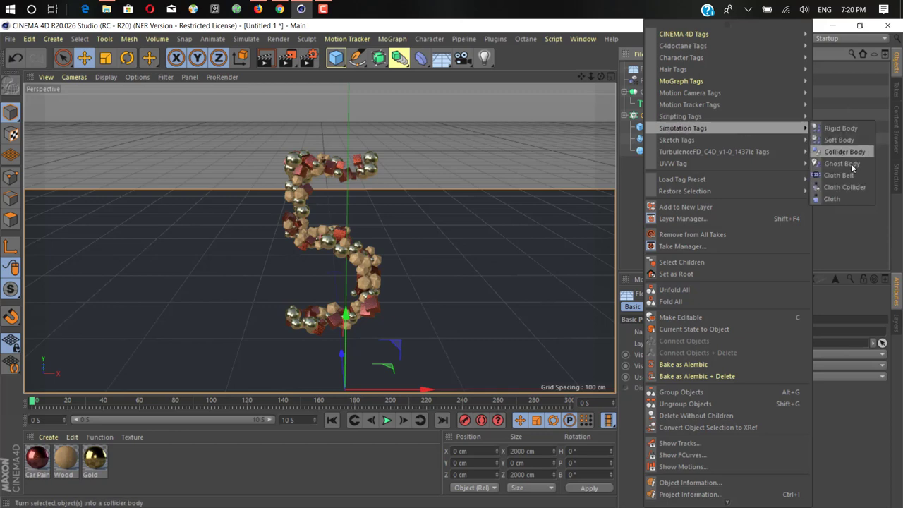
left_click(838, 128)
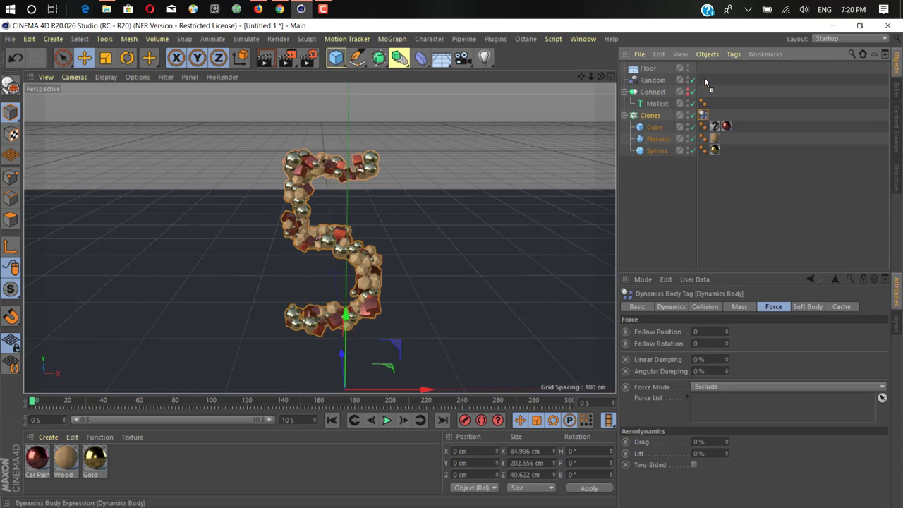
left_click_drag(707, 83, 702, 68)
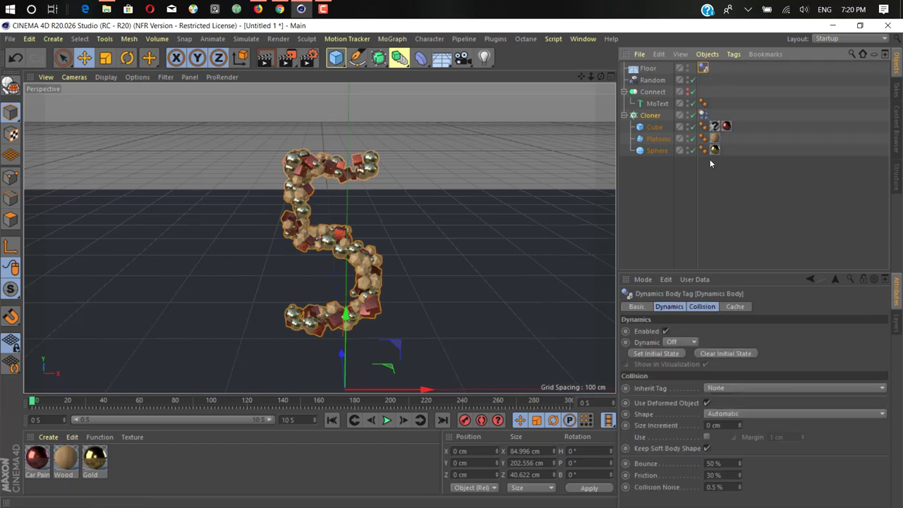
Play the dynamics simulation briefly to see how the number behaves against the Floor
left_click_drag(466, 290, 453, 280, "alt")
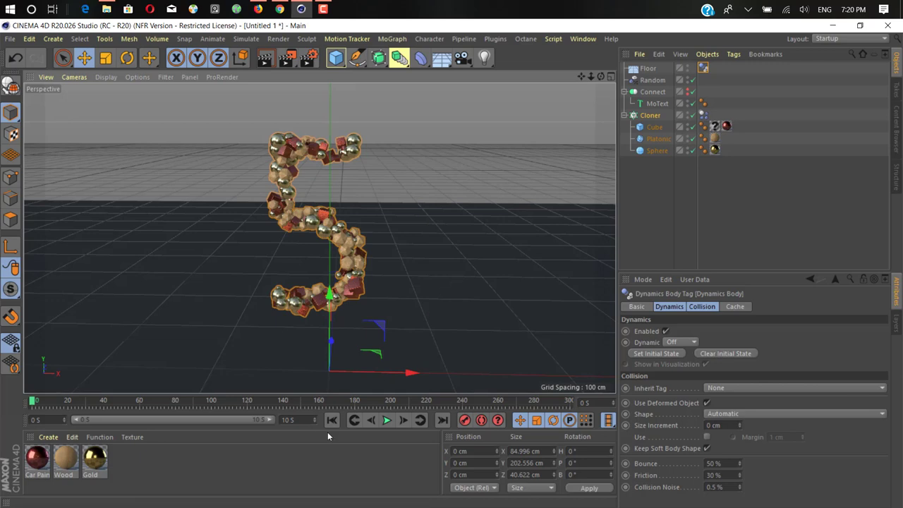
left_click(386, 419)
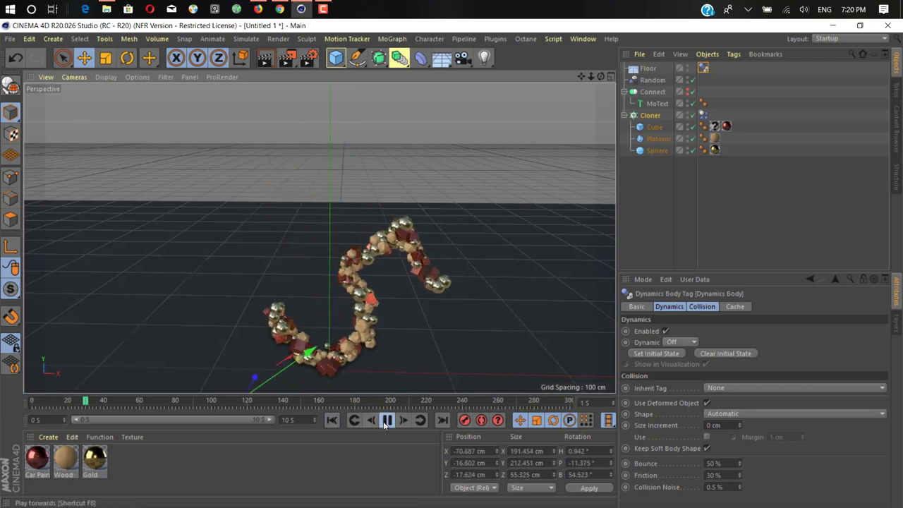
left_click(386, 420)
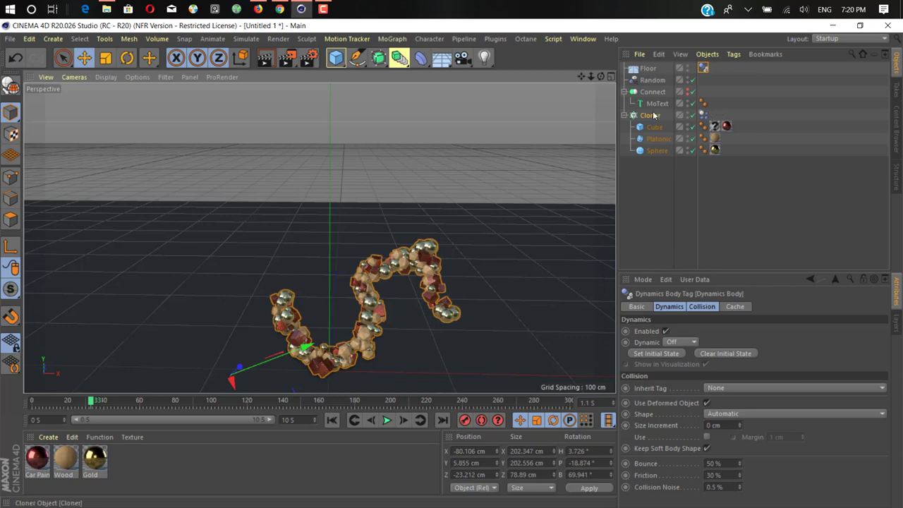
Set Individual Elements to All in the collision settings of the Cloner's dynamics tag
left_click(702, 115)
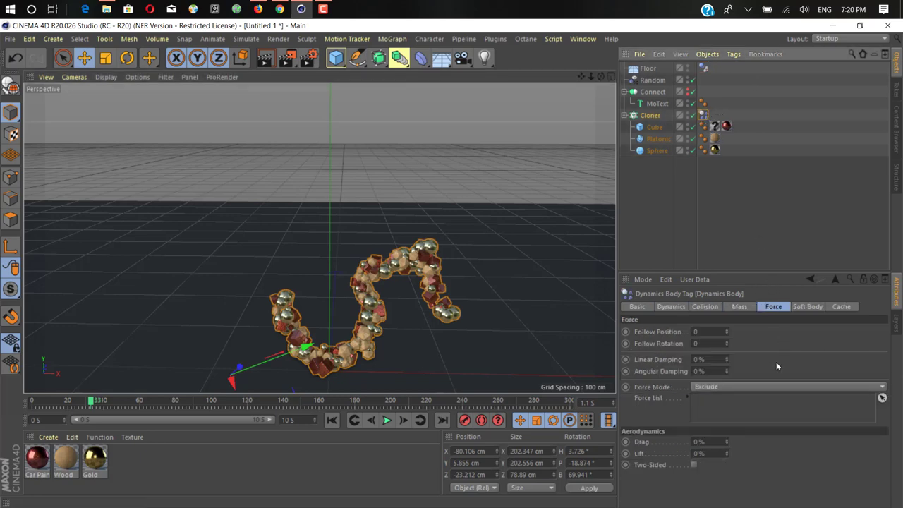
left_click(708, 307)
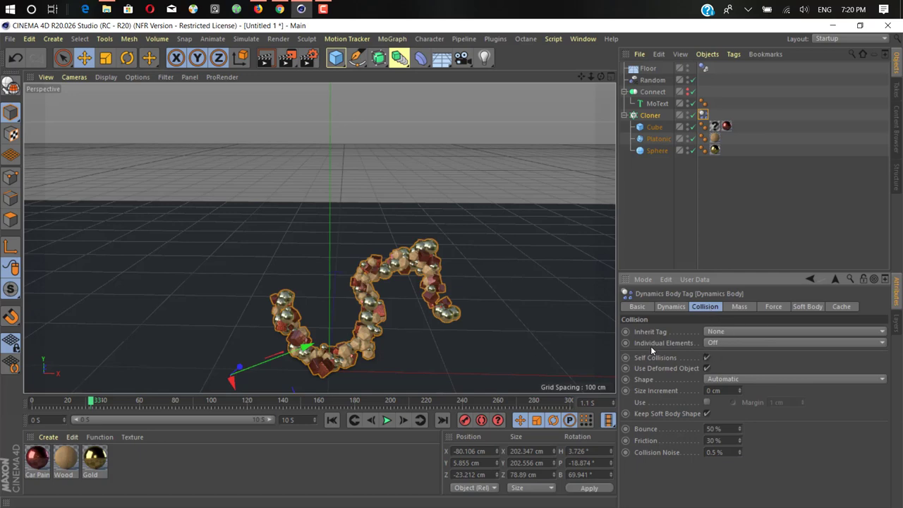
left_click(742, 343)
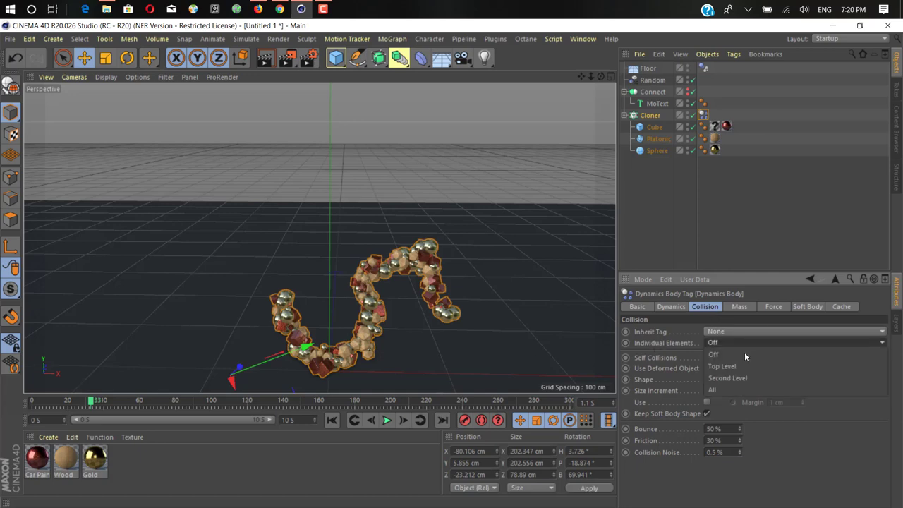
left_click(715, 391)
Replay the simulation twice from the start to check how the individual clones collide, and return to frame 0
left_click(331, 420)
left_click(387, 419)
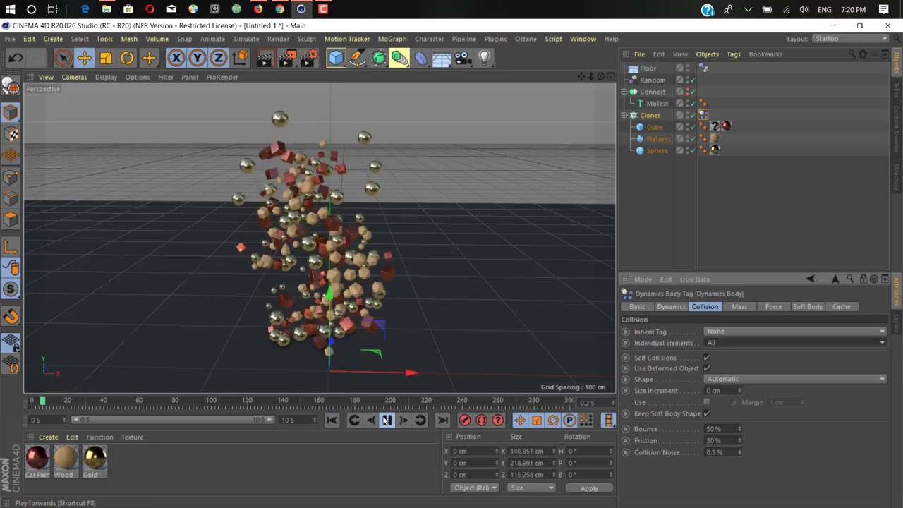
left_click(386, 419)
left_click(333, 420)
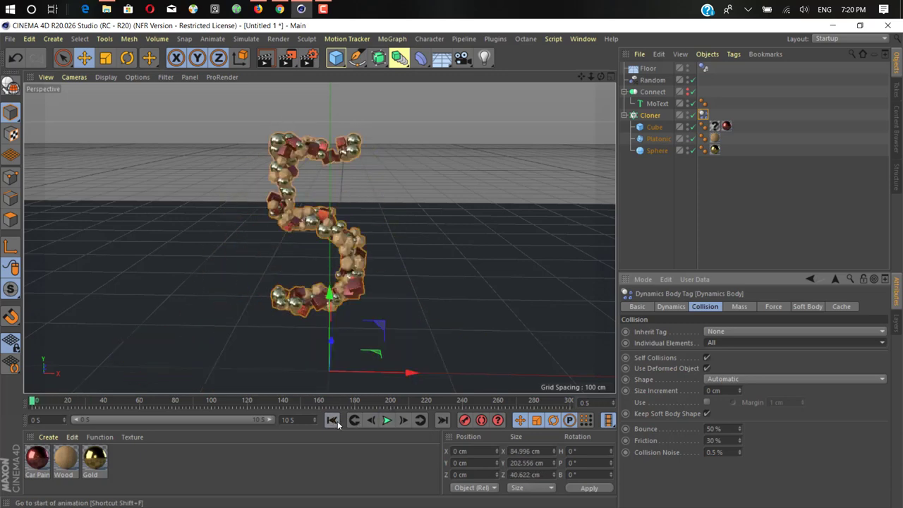
left_click(388, 420)
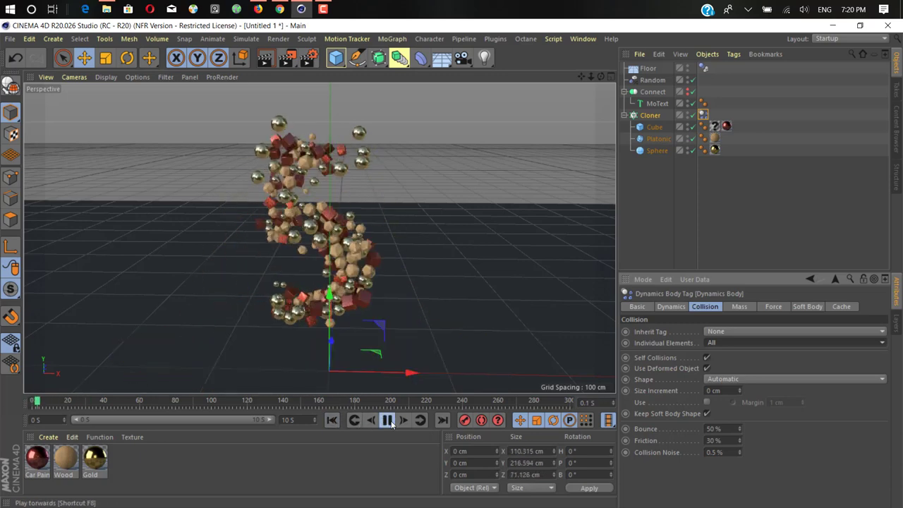
left_click(388, 420)
left_click(332, 419)
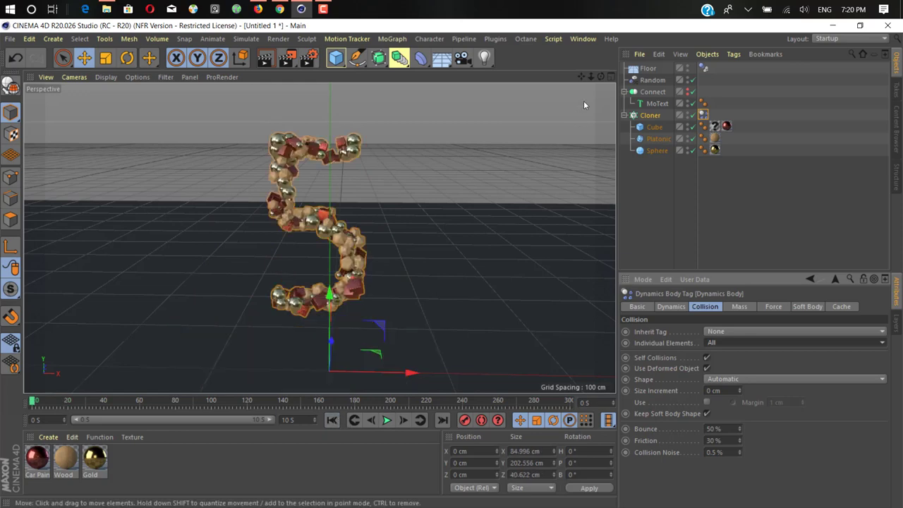
Replay the dynamics simulation from a closer view of the number and return to the start of the animation
middle_click_drag(290, 263, 319, 237, "alt")
mouse_move(318, 237)
left_mouse_down("alt")
mouse_move(308, 224)
mouse_move(304, 230)
left_mouse_up("alt")
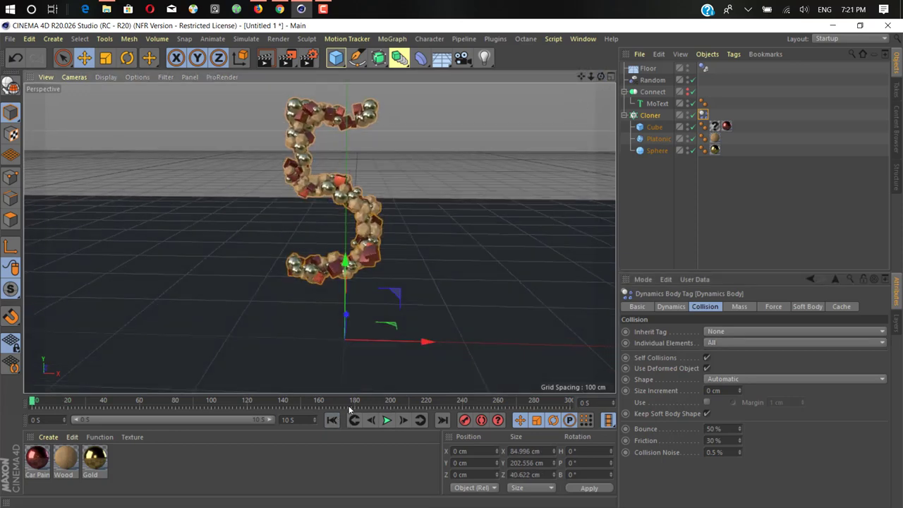
left_click(386, 421)
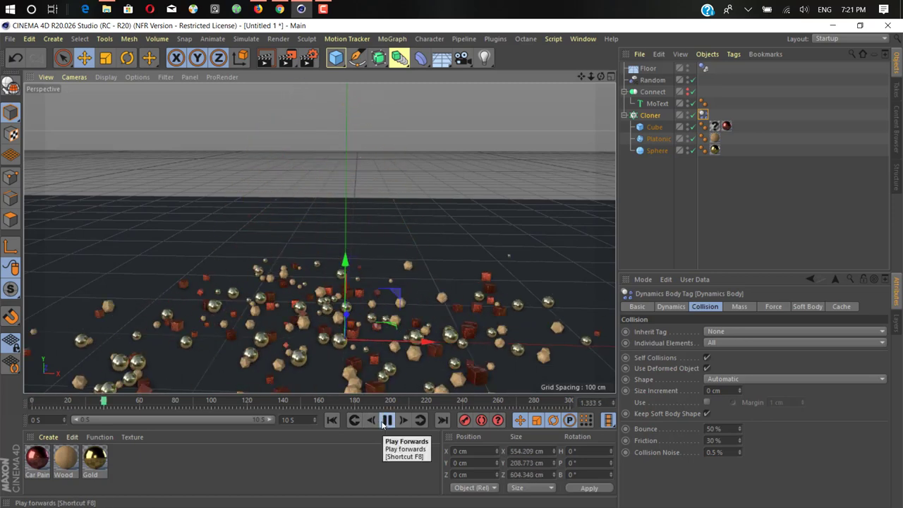
left_click(387, 421)
left_click(354, 421)
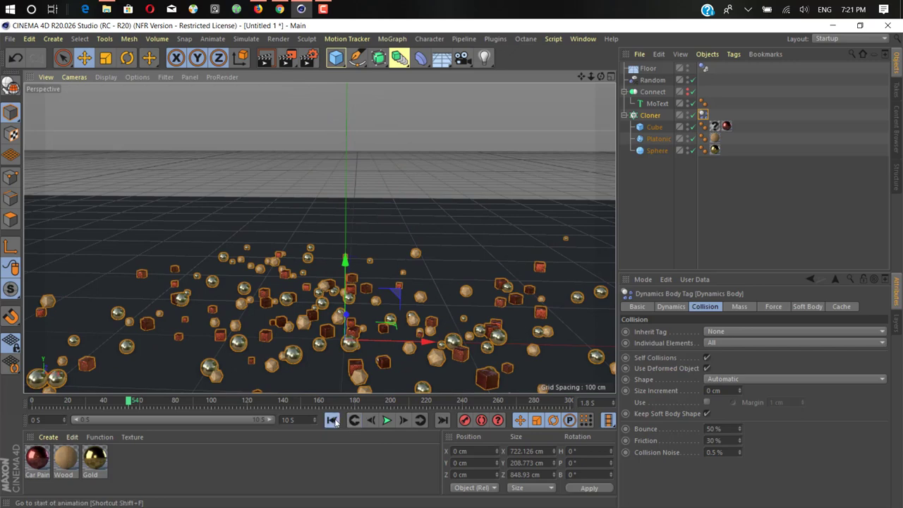
left_click_drag(581, 76, 571, 153)
left_click_drag(581, 76, 597, 34)
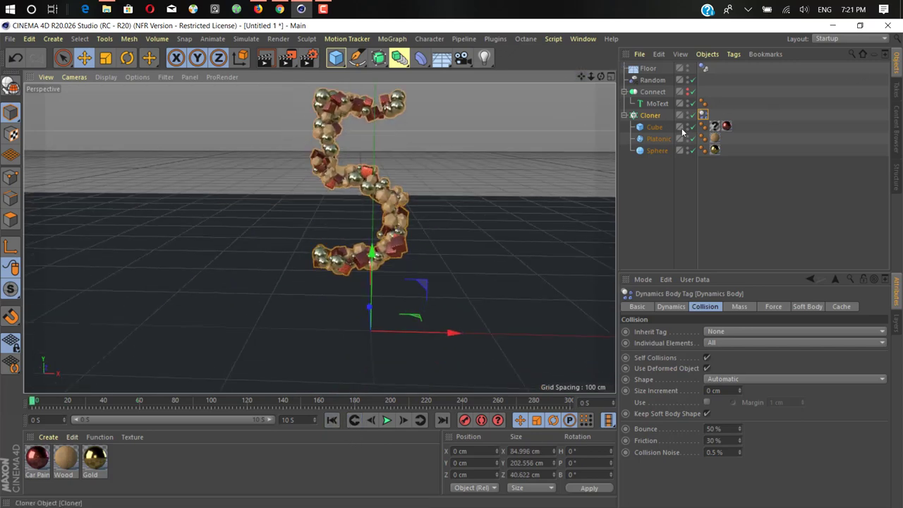
Set Follow Position to 1 in the force settings of the Cloner's dynamics tag and test it by playing the simulation
left_click(702, 113)
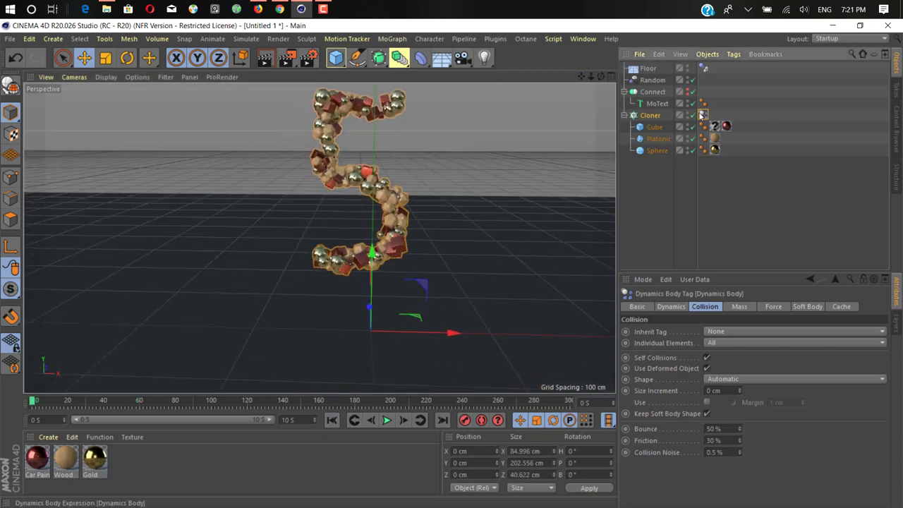
left_click(773, 307)
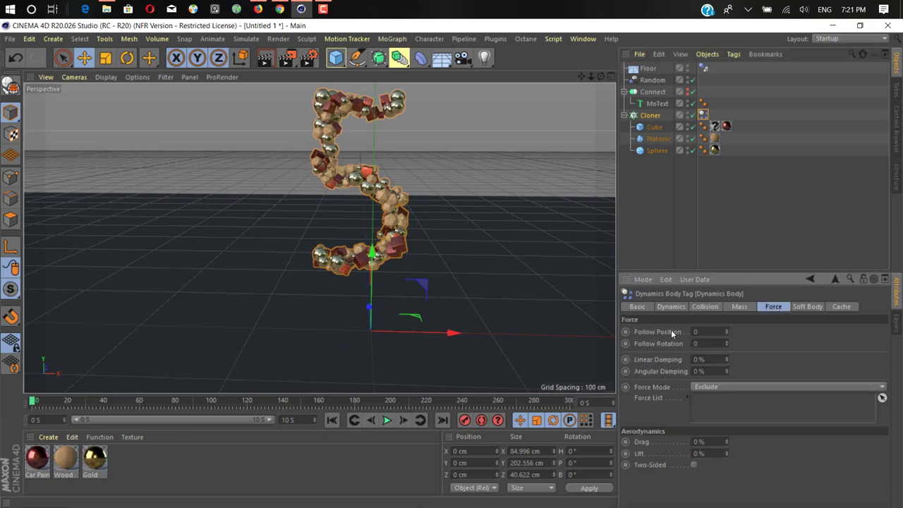
left_click_drag(703, 332, 650, 323)
type("1")
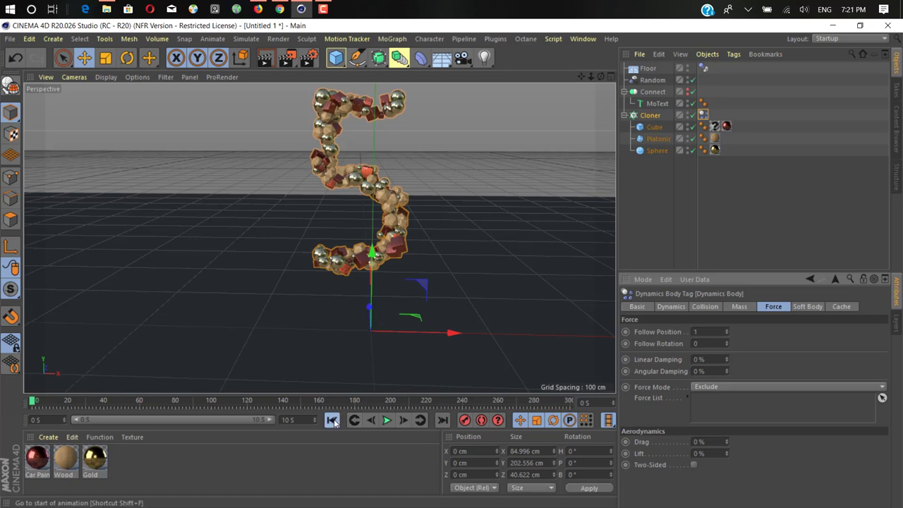
left_click(386, 422)
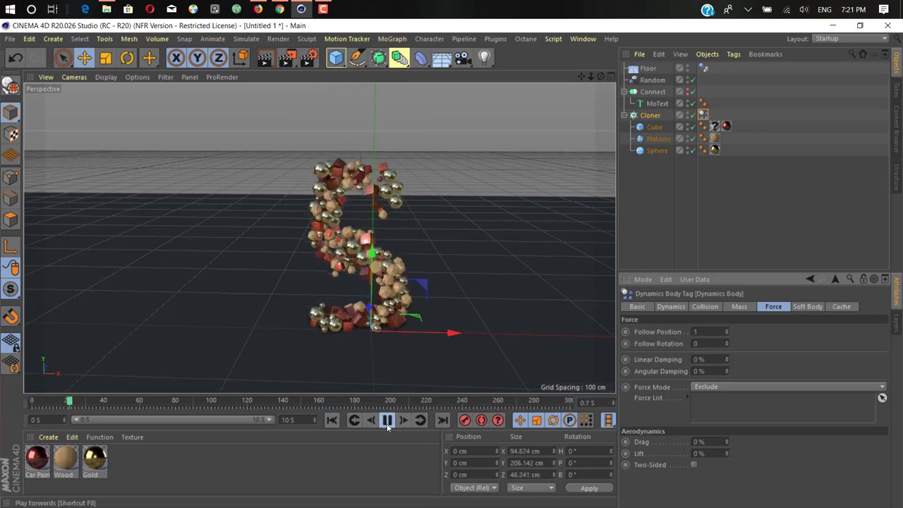
left_click(386, 420)
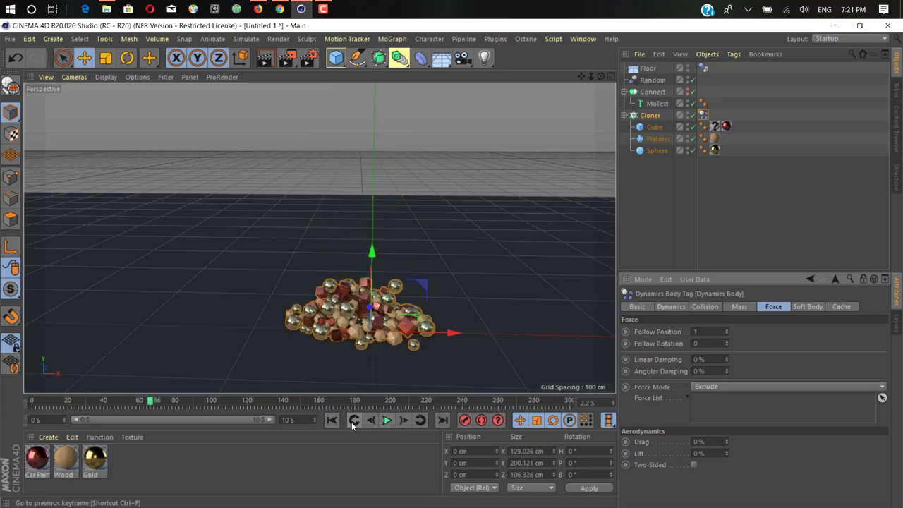
Set Follow Position and Follow Rotation to 10 for the Cloner's dynamics and play the countdown from the start
left_click(332, 420)
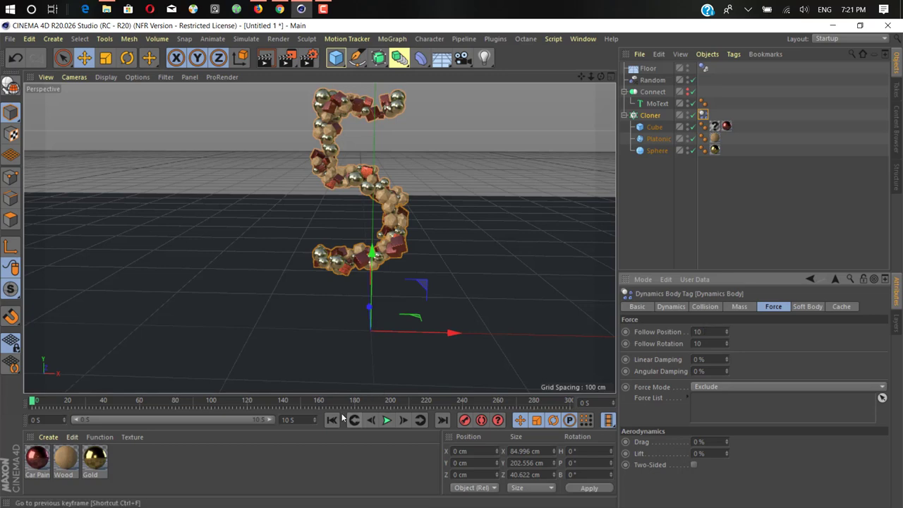
left_click(383, 422)
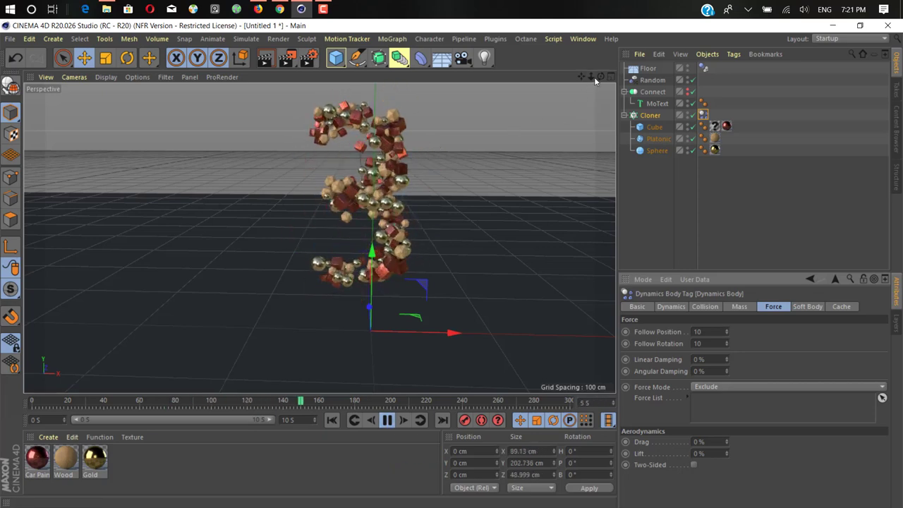
left_click_drag(591, 76, 526, 107)
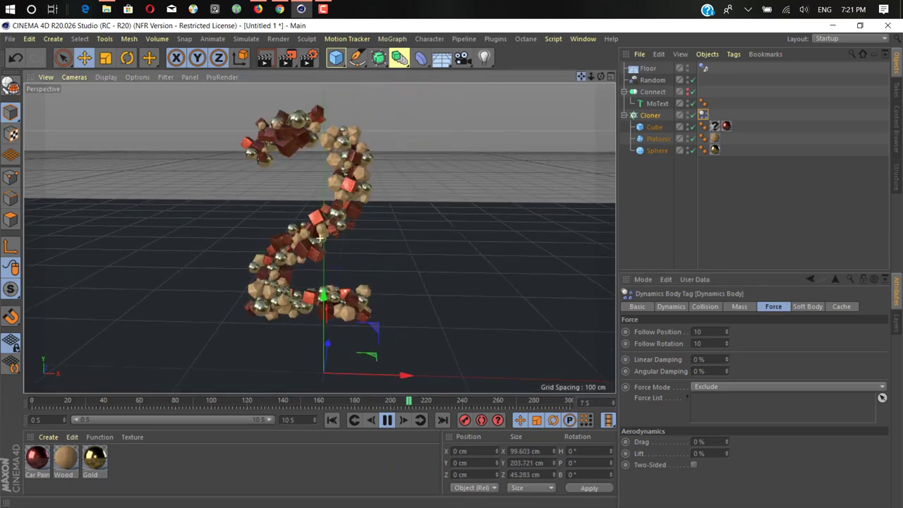
left_click(385, 421)
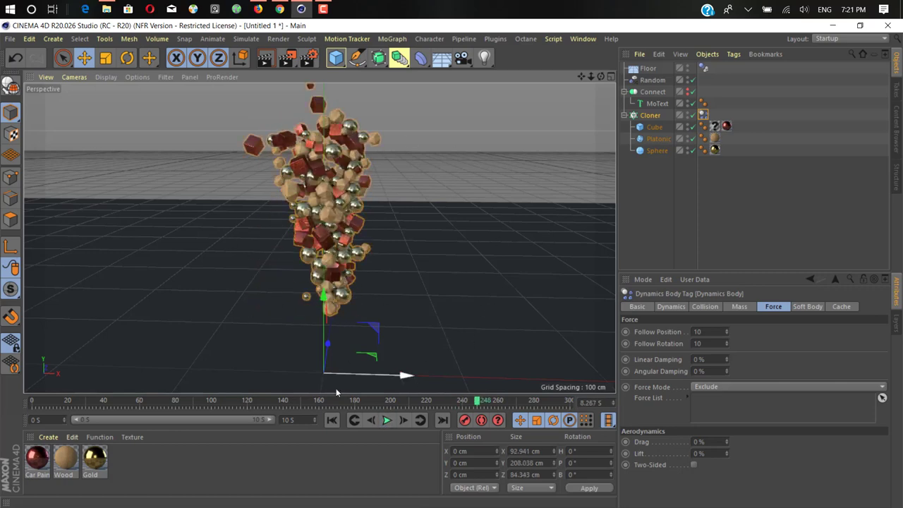
left_click(332, 419)
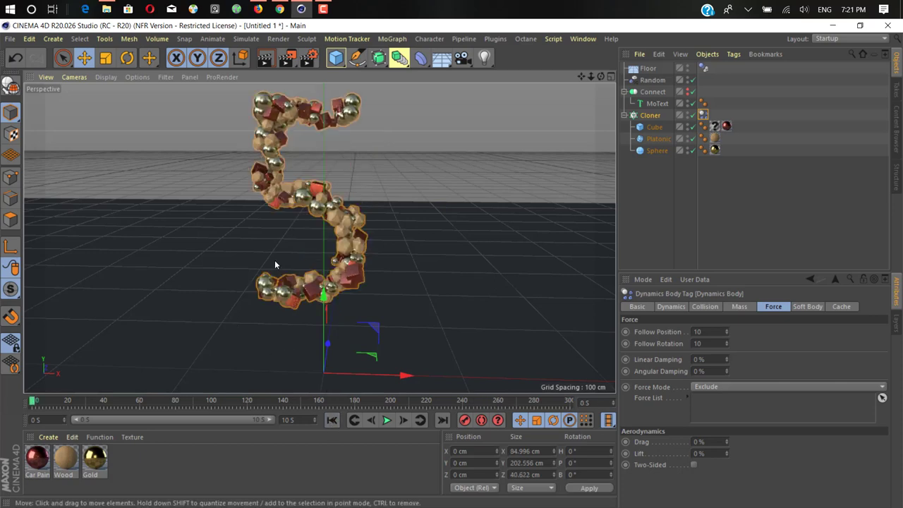
left_click_drag(580, 78, 320, 237)
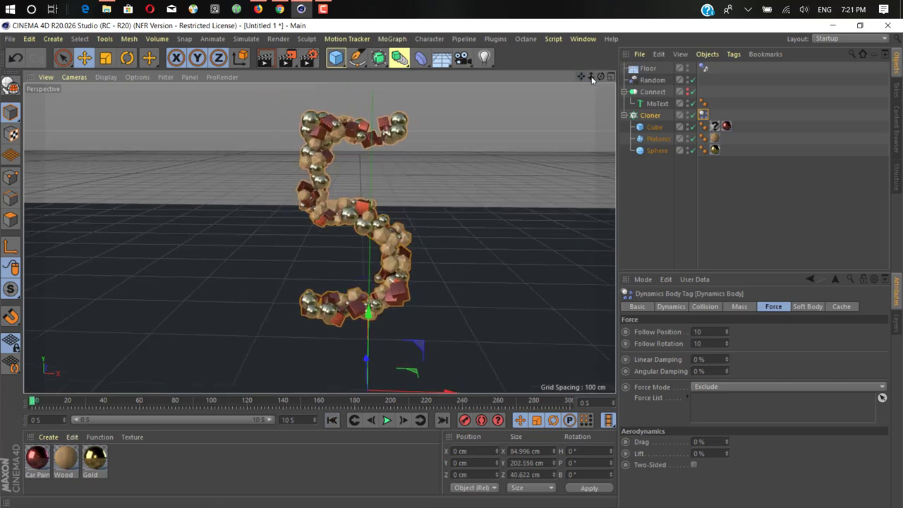
left_click_drag(591, 78, 305, 234)
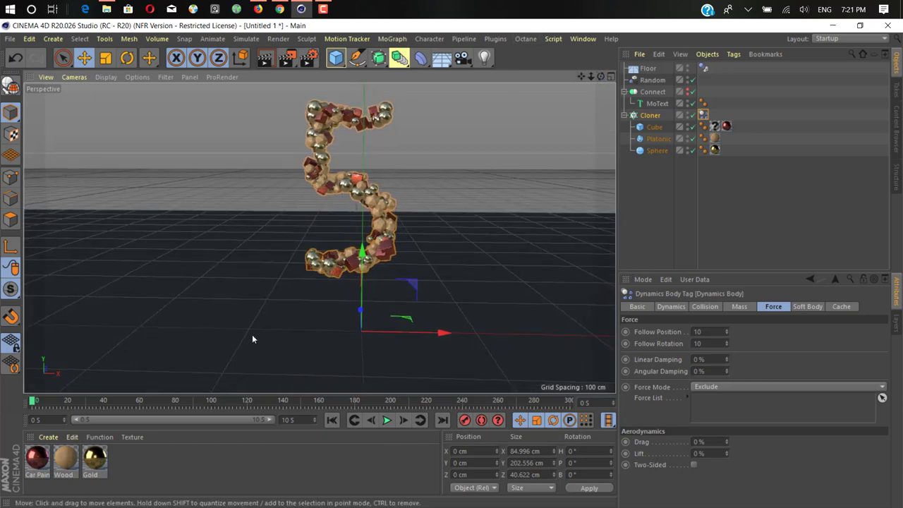
Keyframe Follow Position and Follow Rotation at 10 on frame 20 and at 0 on frames 21 and 50
left_click_drag(33, 400, 70, 400)
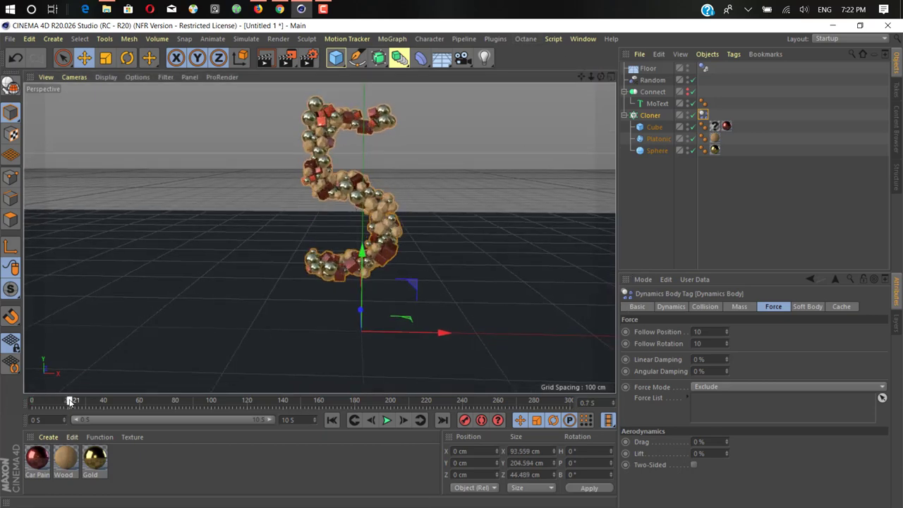
left_click(625, 332)
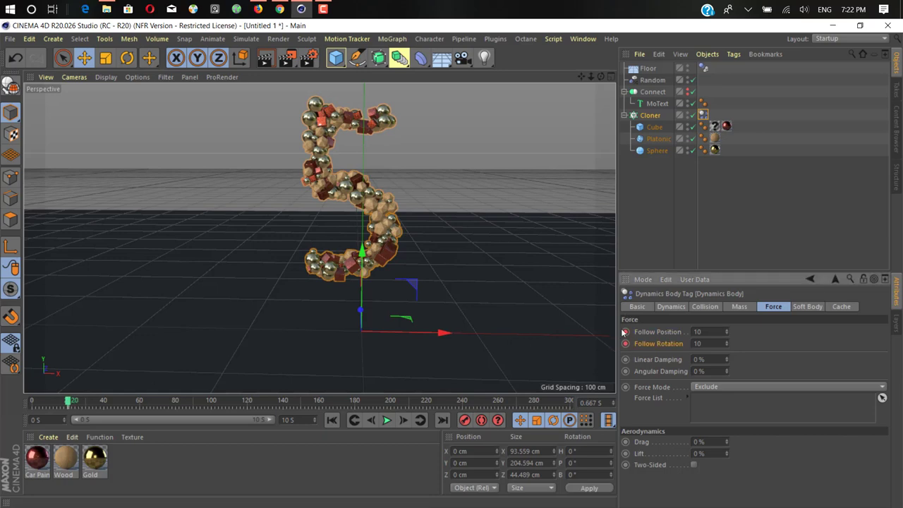
left_click(404, 421)
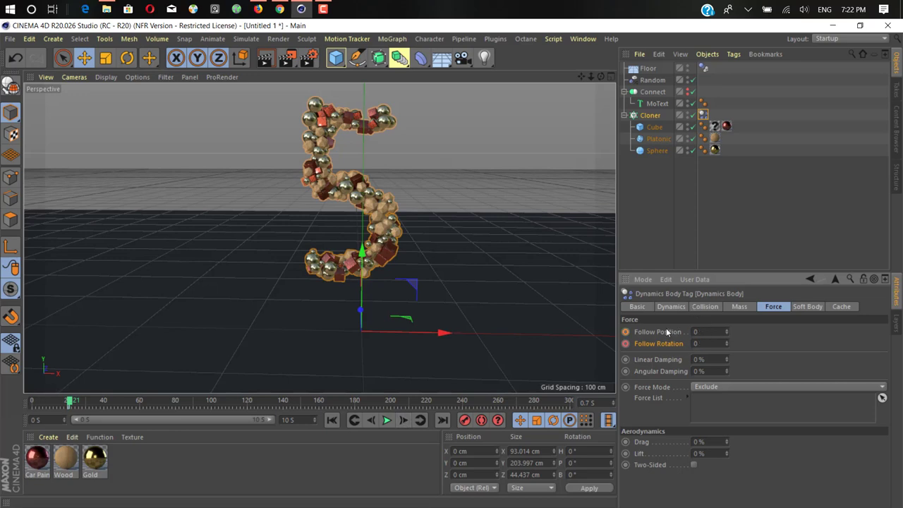
left_click(626, 343)
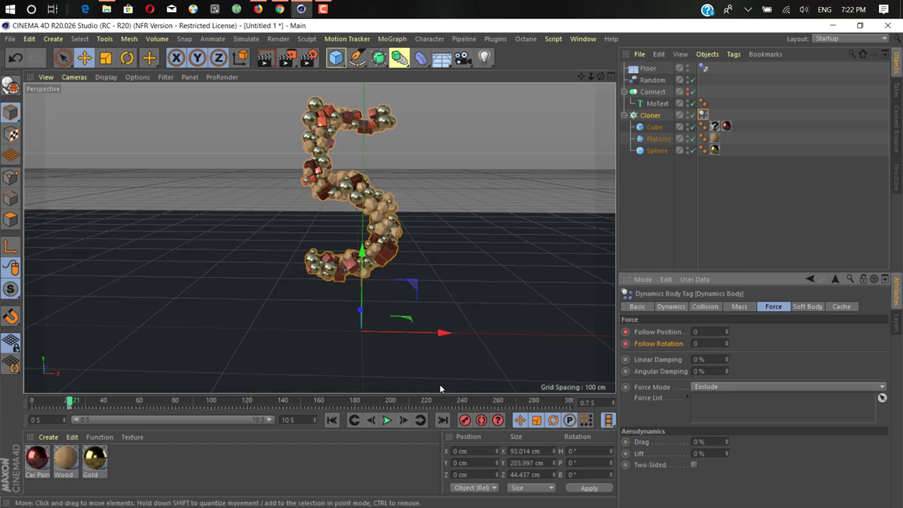
left_click_drag(70, 403, 124, 402)
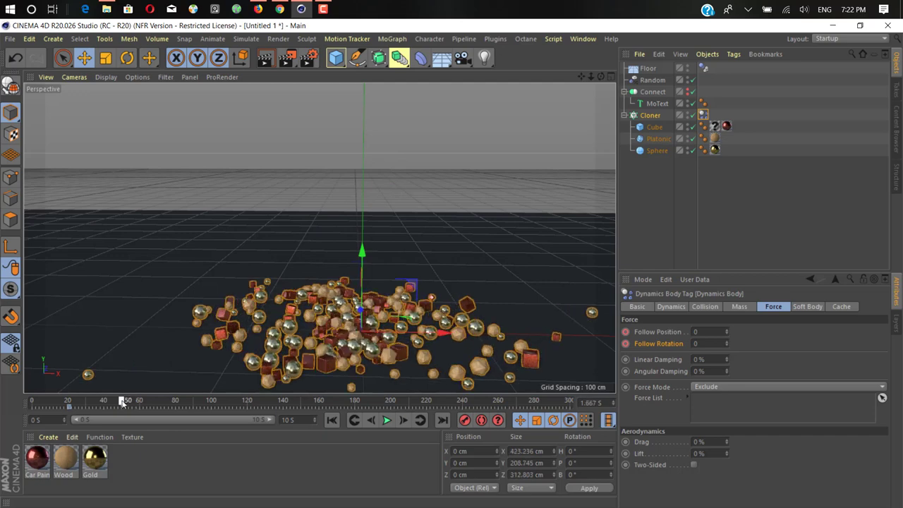
left_click_drag(724, 334, 667, 334)
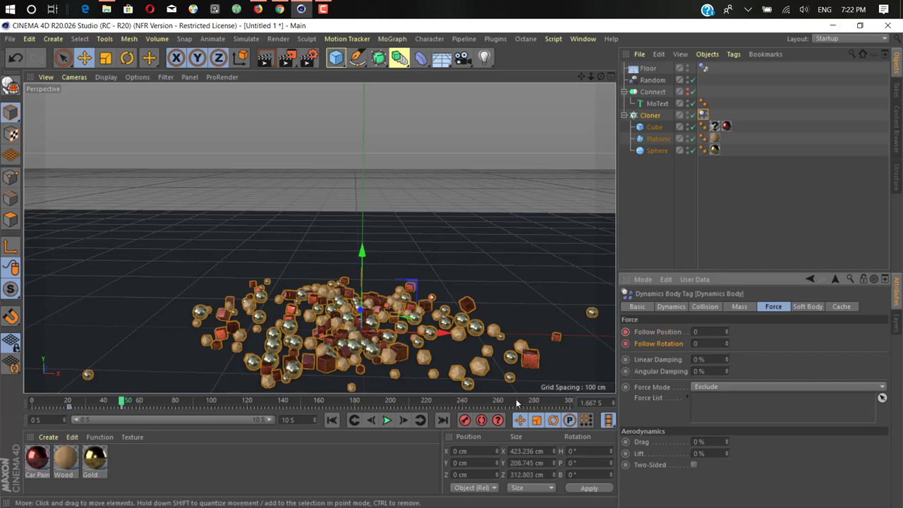
Set Follow Position and Follow Rotation to 10 at frame 65 and keyframe both values
left_click_drag(124, 401, 148, 402)
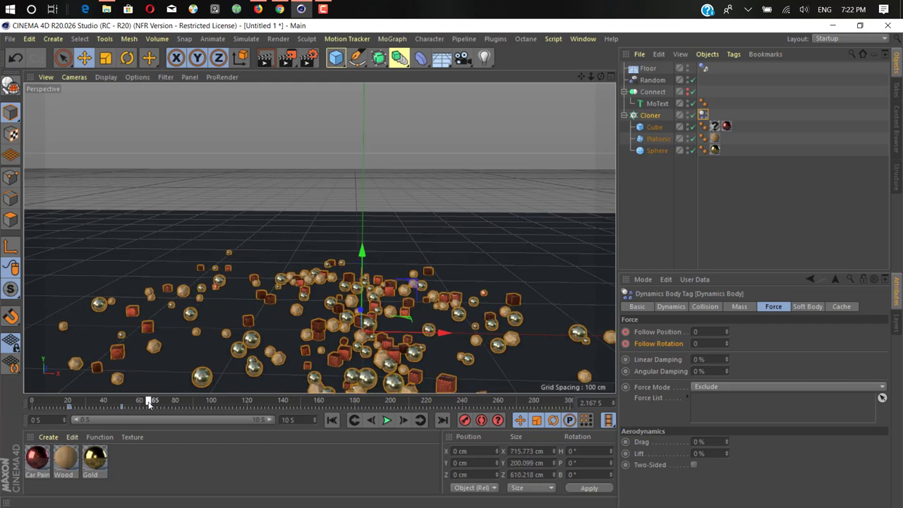
left_click_drag(713, 331, 545, 350)
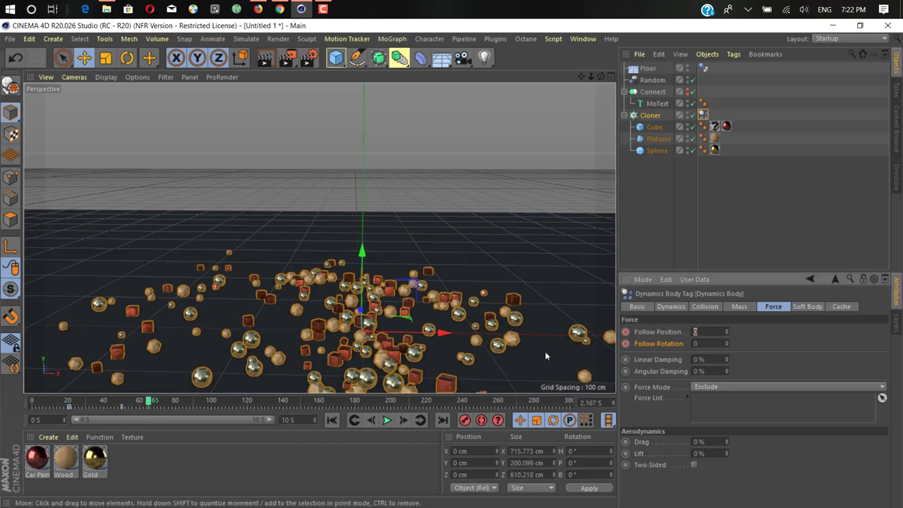
type("10")
key("Tab")
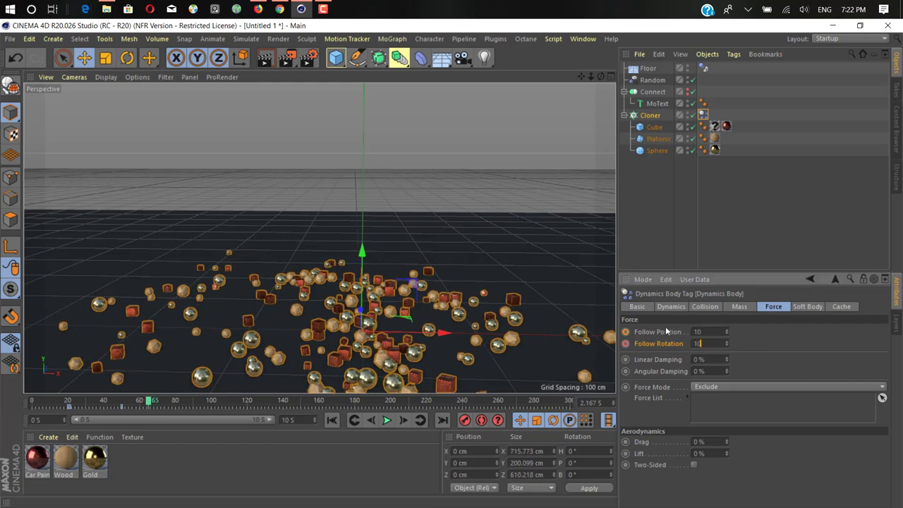
left_click(624, 332, "ctrl")
left_click(624, 343, "ctrl")
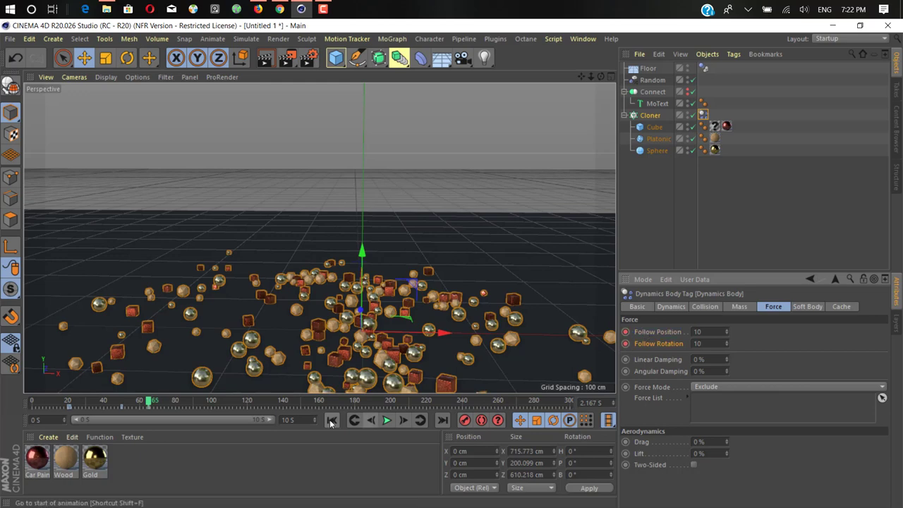
Play the animation from the start to check how the clones collapse and re-form into the countdown numbers
left_click(332, 420)
left_click(386, 419)
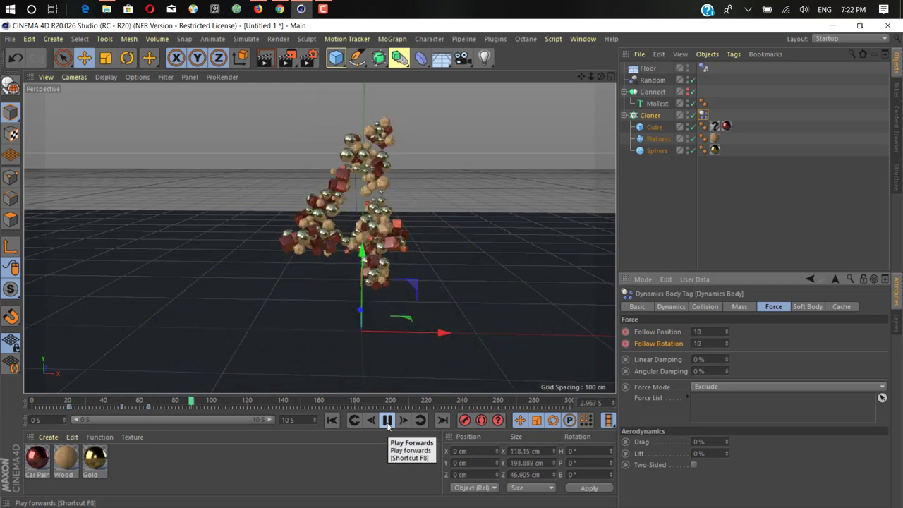
left_click(387, 421)
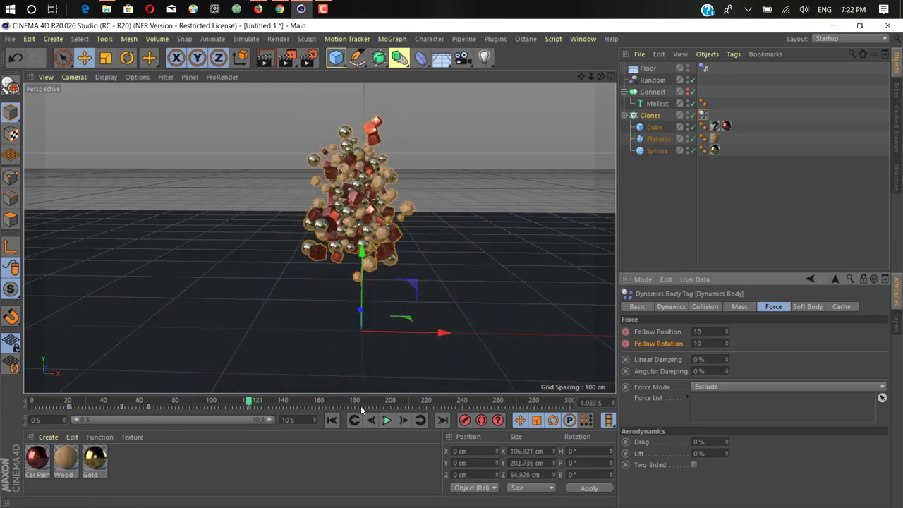
left_click_drag(247, 403, 243, 403)
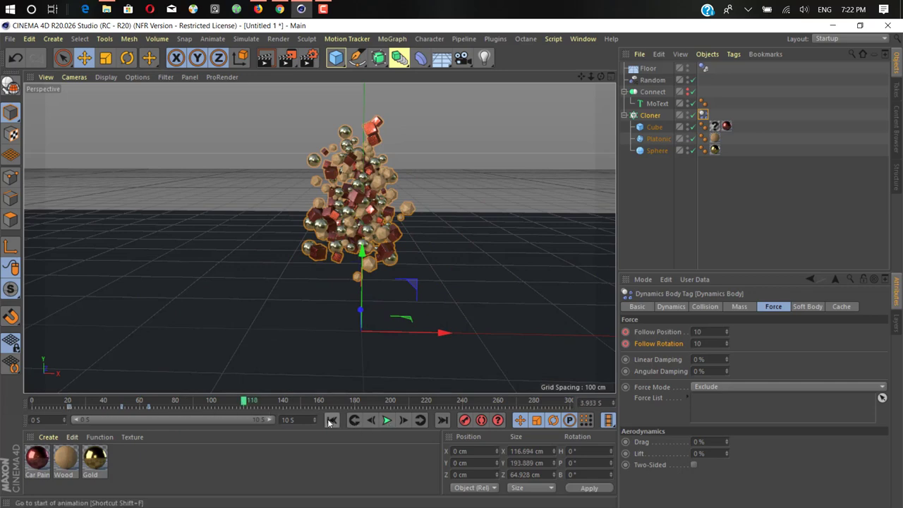
left_click(386, 420)
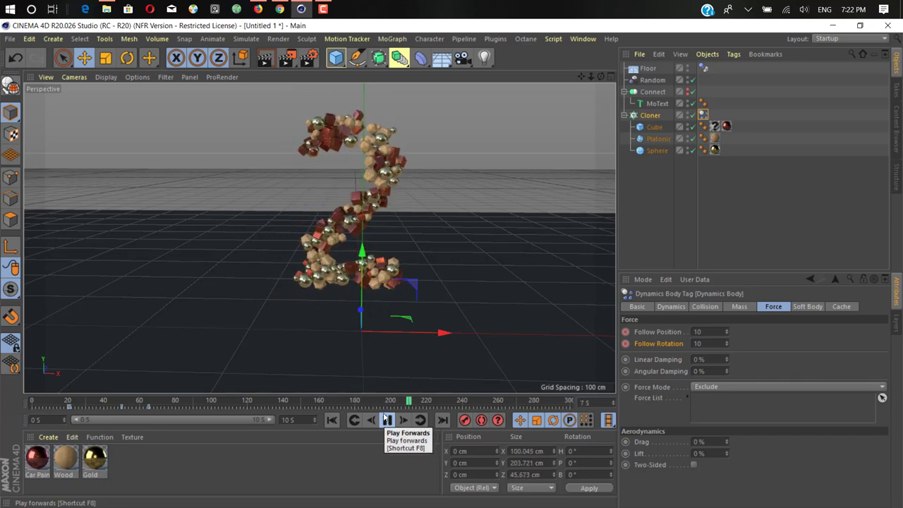
left_click(385, 420)
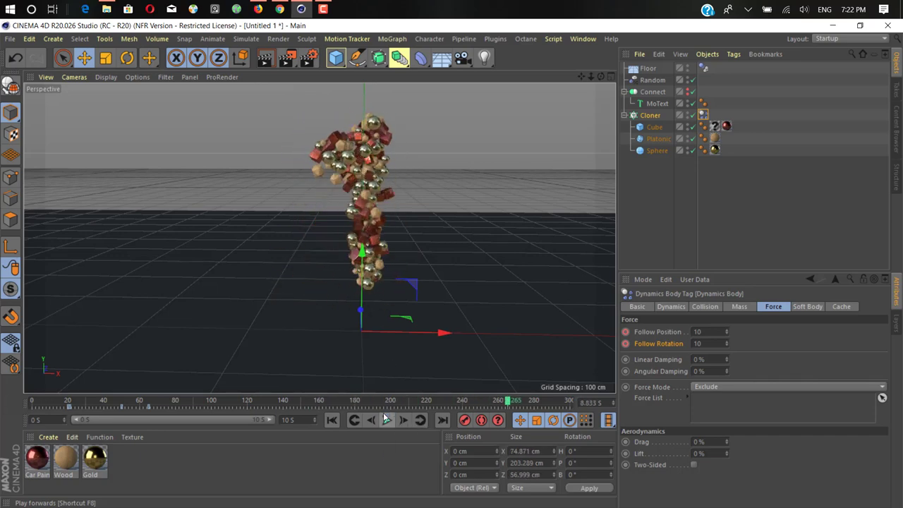
left_click(386, 421)
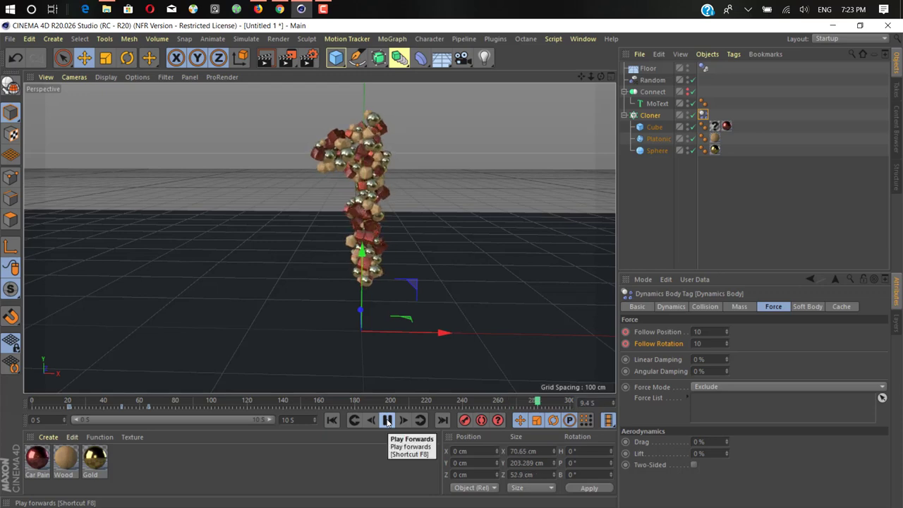
left_click(386, 420)
left_click_drag(329, 230, 378, 112, "alt")
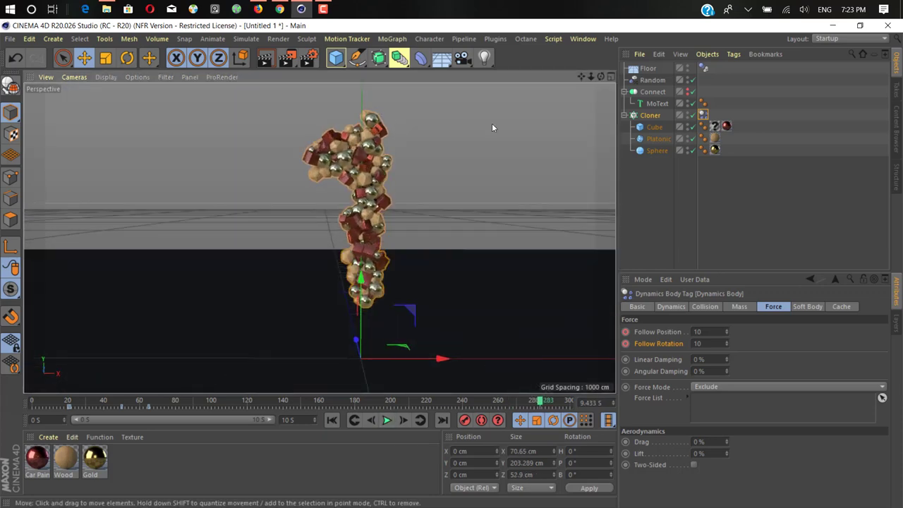
Move the Sphere and Platonic out of the Cloner, leaving only the Cube as its child, and return to frame 0
left_click_drag(653, 150, 658, 180)
mouse_move(392, 349)
left_mouse_down("alt")
mouse_move(357, 188)
mouse_move(396, 342)
left_mouse_up("alt")
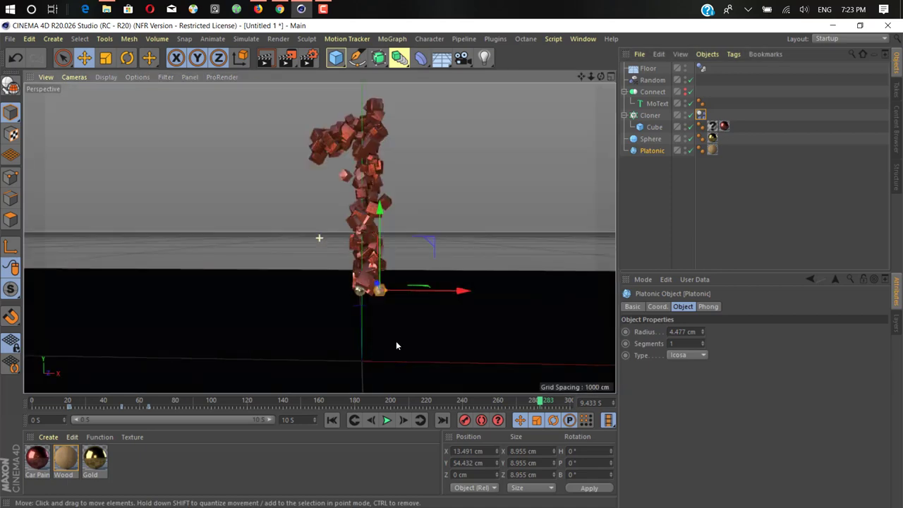
left_click(332, 424)
left_click_drag(431, 201, 338, 209, "alt")
Place the Sphere inside the Cloner and take the Cube out, so the number is built only from spheres
left_click(649, 139)
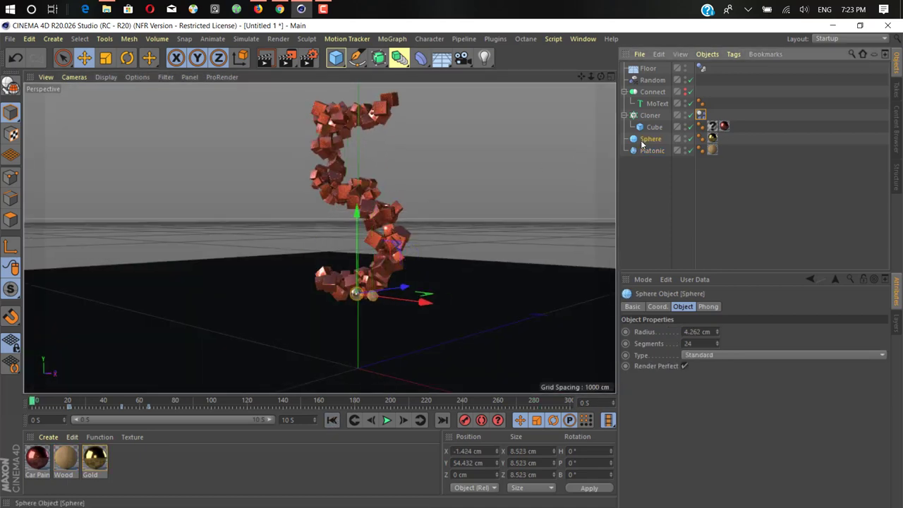
mouse_move(651, 128)
left_mouse_down()
mouse_move(648, 156)
mouse_move(650, 116)
left_mouse_up()
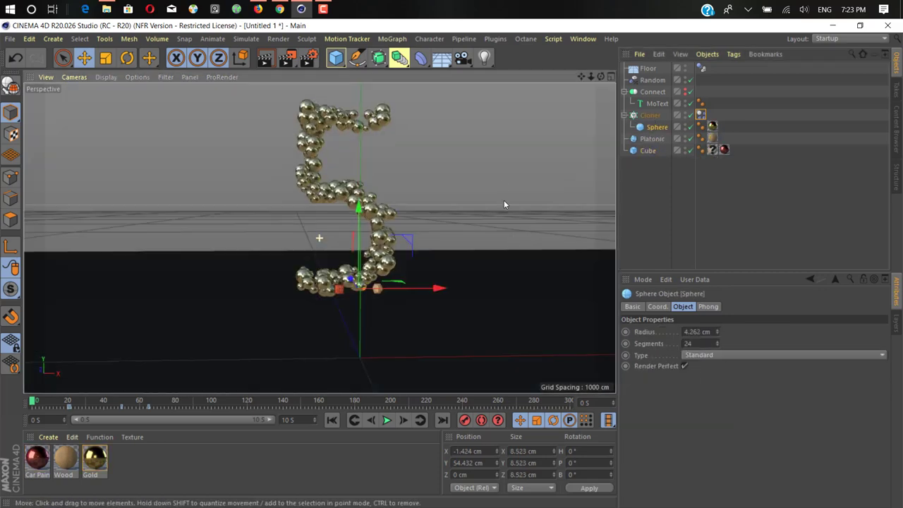
left_click_drag(580, 77, 591, 74)
mouse_move(323, 8)
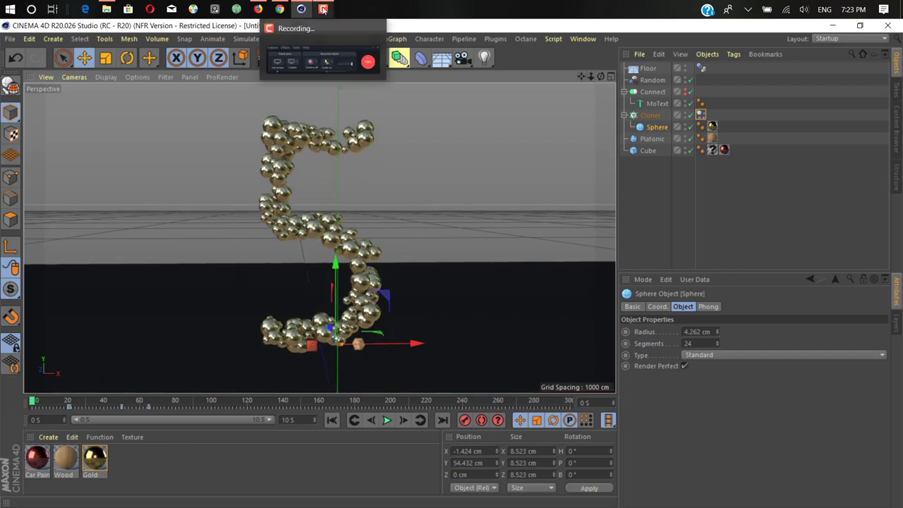
left_click(323, 8)
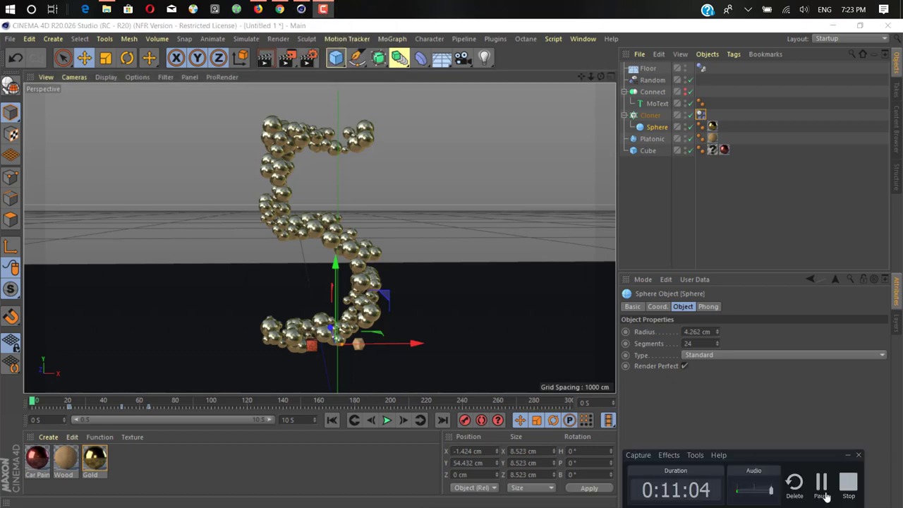